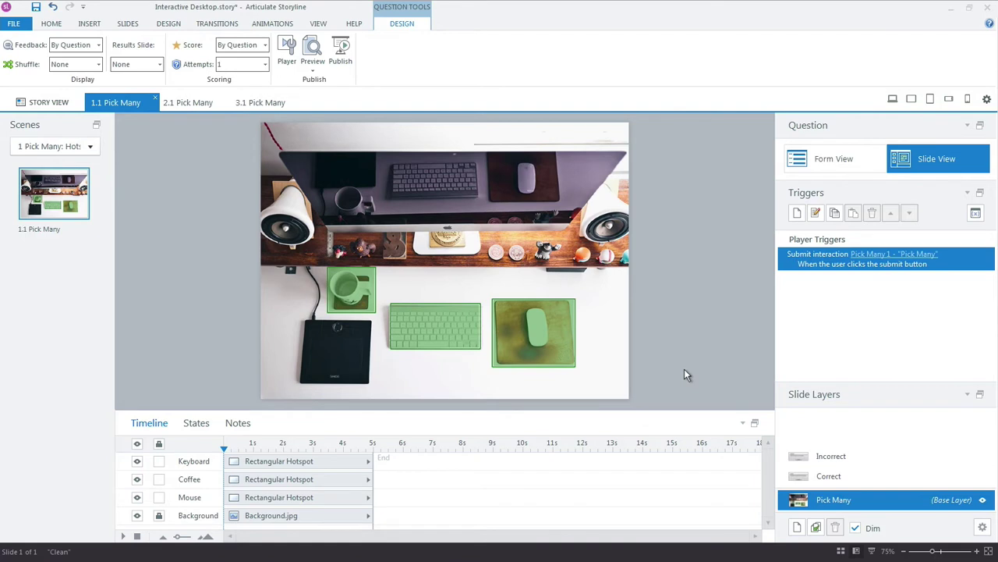
Step: Nudge the hotspot over the mouse pad slightly and enable its Show Hand Cursor on Hover option
{"action": "left_click", "coordinate": [529, 326]}
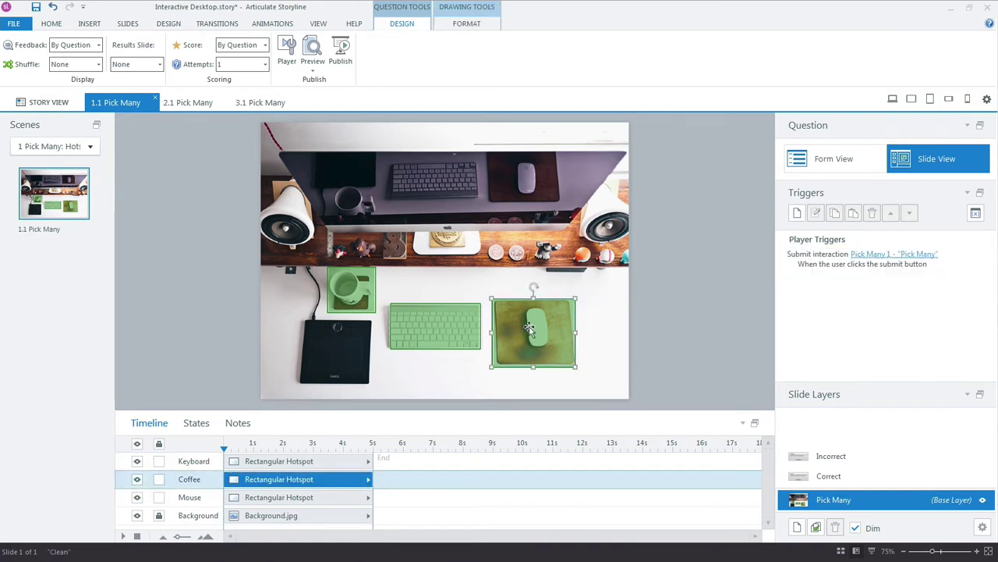
{"action": "mouse_move", "coordinate": [529, 327]}
{"action": "left_mouse_down"}
{"action": "mouse_move", "coordinate": [554, 333]}
{"action": "mouse_move", "coordinate": [530, 336]}
{"action": "left_mouse_up"}
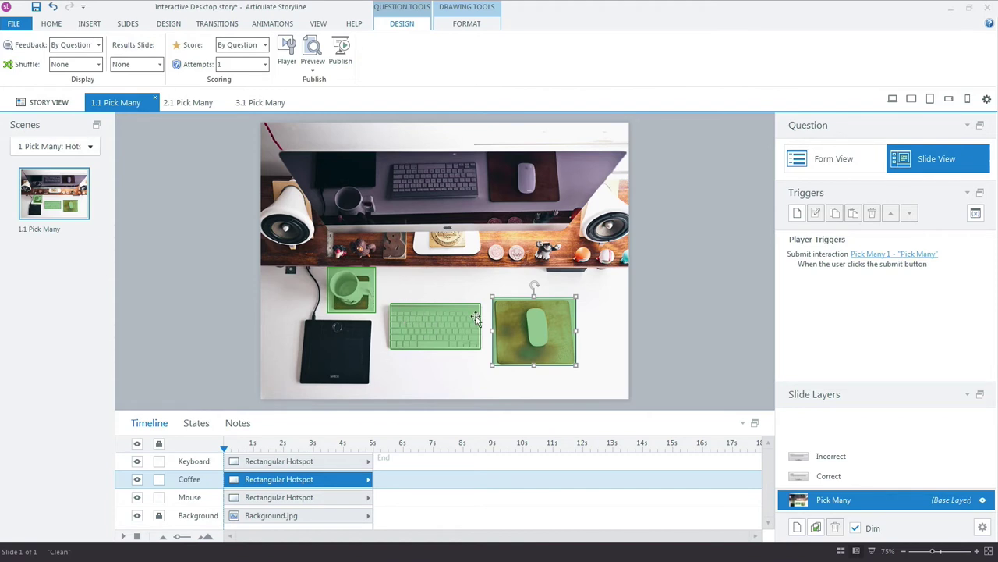
{"action": "right_click", "coordinate": [534, 312]}
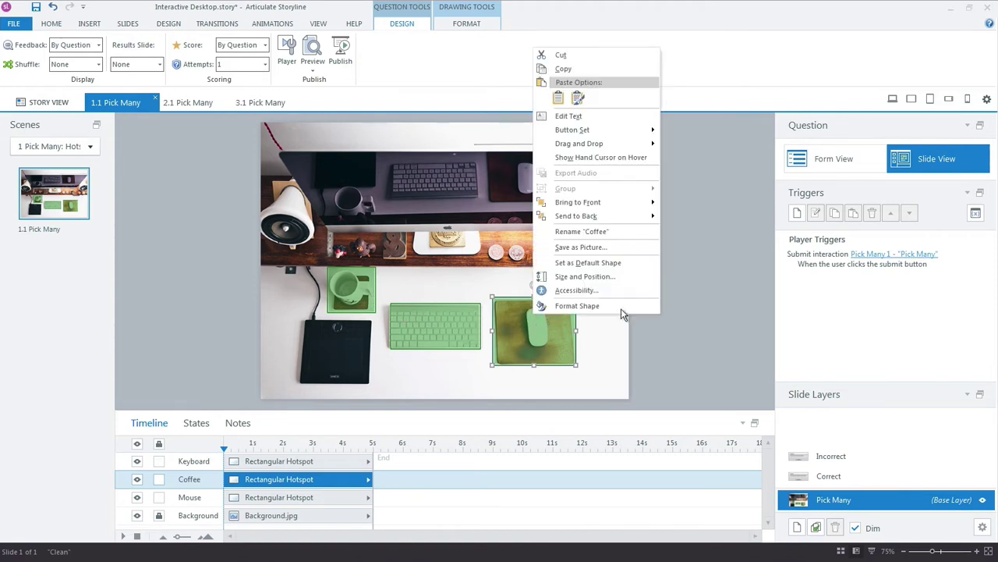
{"action": "left_click", "coordinate": [552, 157]}
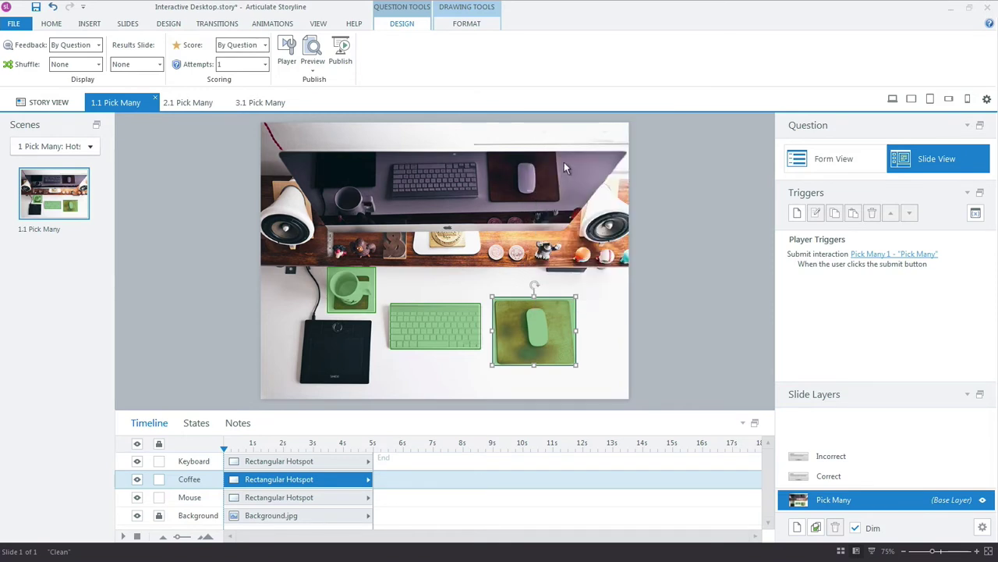
Step: Turn off Show Hand Cursor on Hover for the mouse pad hotspot and select the keyboard hotspot
{"action": "right_click", "coordinate": [542, 327]}
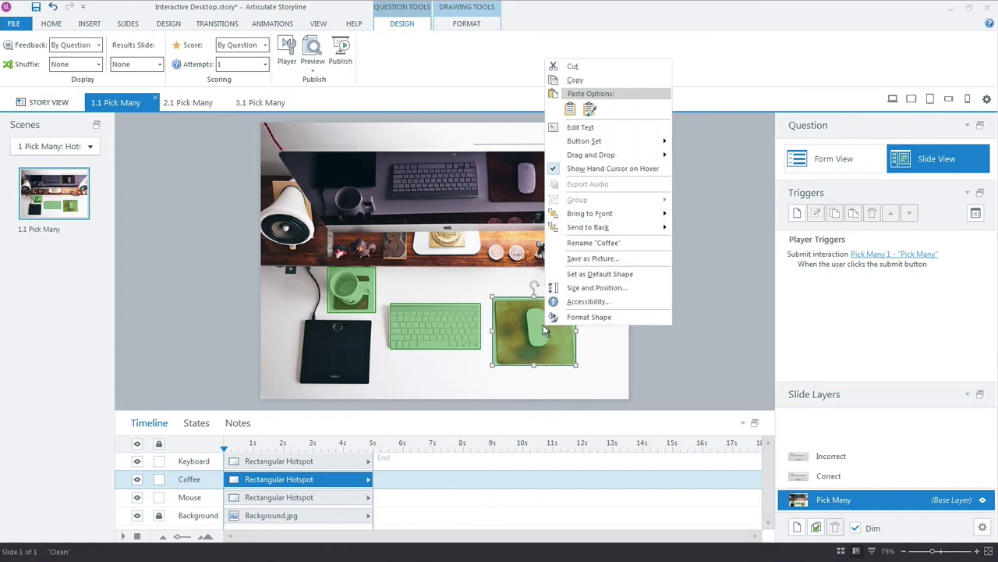
{"action": "left_click", "coordinate": [593, 170]}
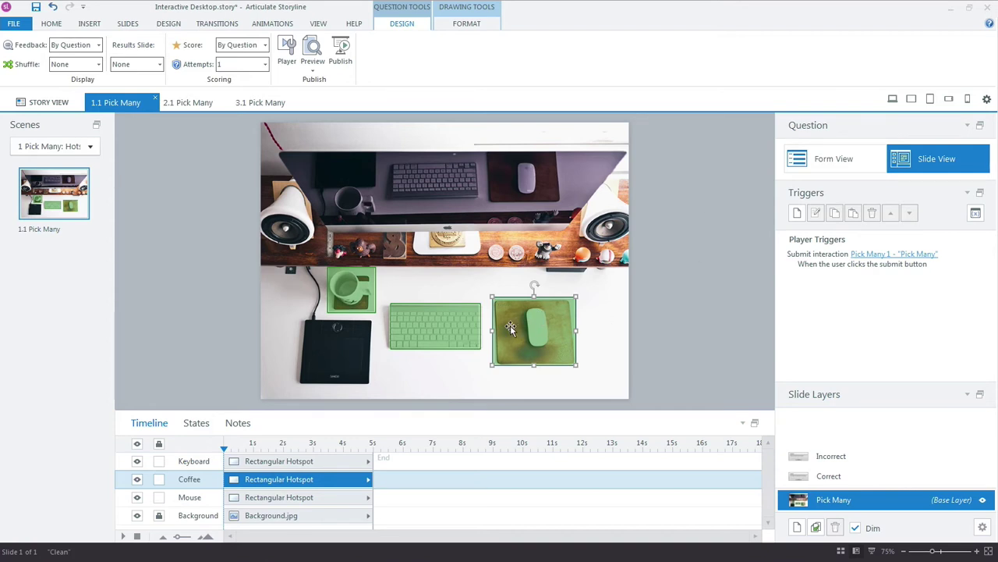
{"action": "left_click", "coordinate": [463, 334]}
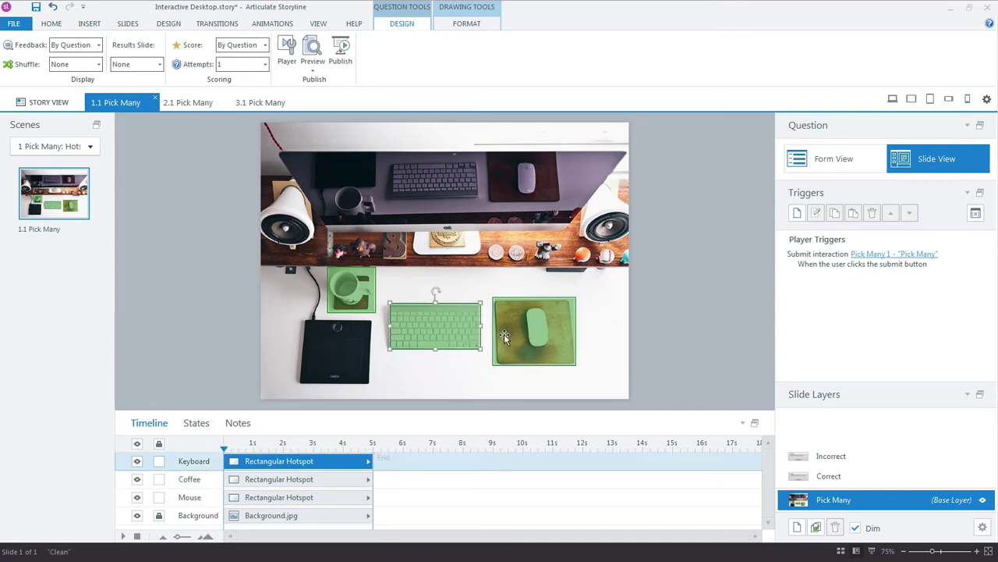
Step: Review the hotspot answer choices in Form View, including the objects available for choice A, and return to Slide View
{"action": "left_click", "coordinate": [837, 178]}
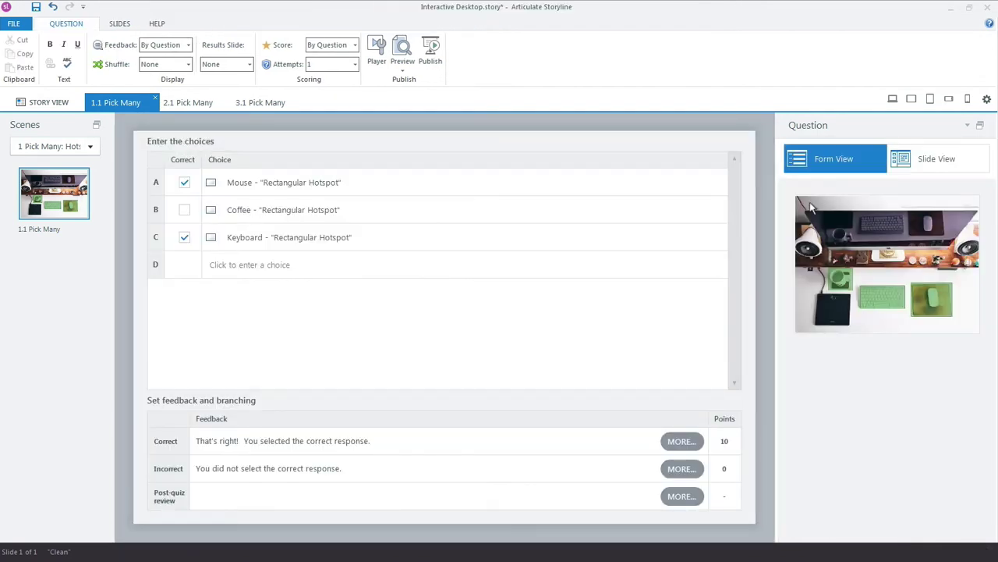
{"action": "left_click", "coordinate": [282, 194]}
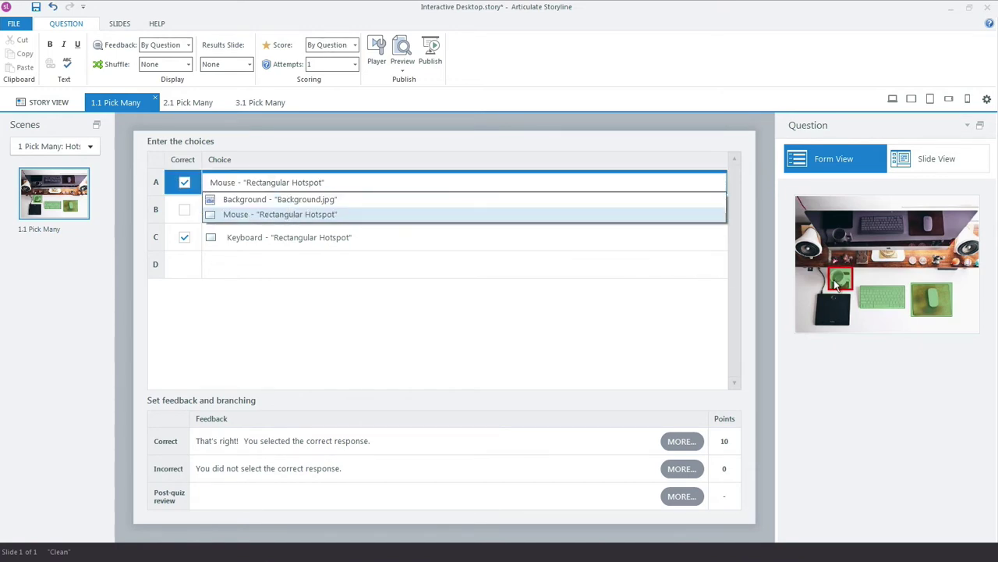
{"action": "left_click", "coordinate": [847, 408]}
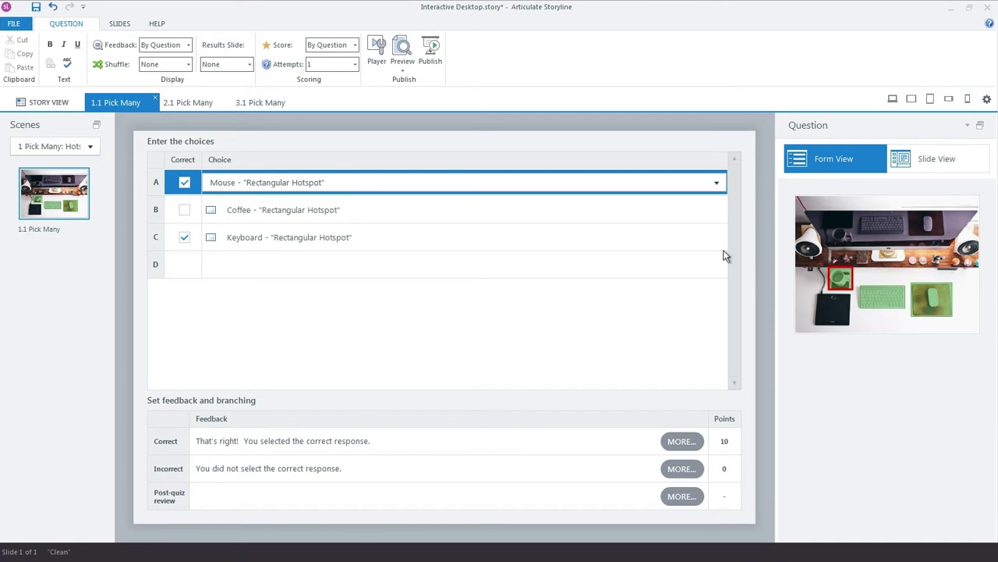
{"action": "left_click", "coordinate": [908, 161]}
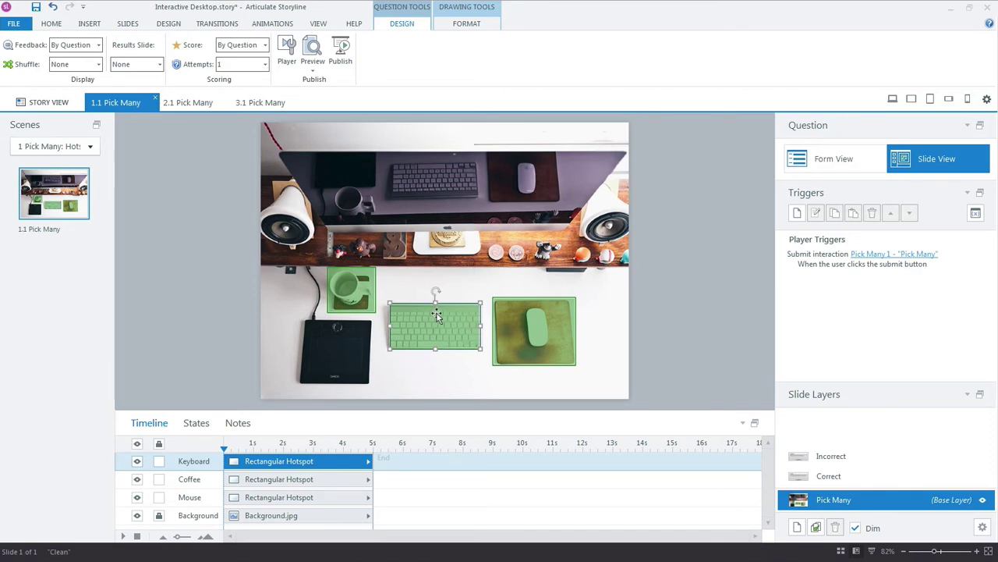
Step: Check whether the keyboard and coffee cup hotspots offer any states, and return to the timeline
{"action": "left_click", "coordinate": [193, 423]}
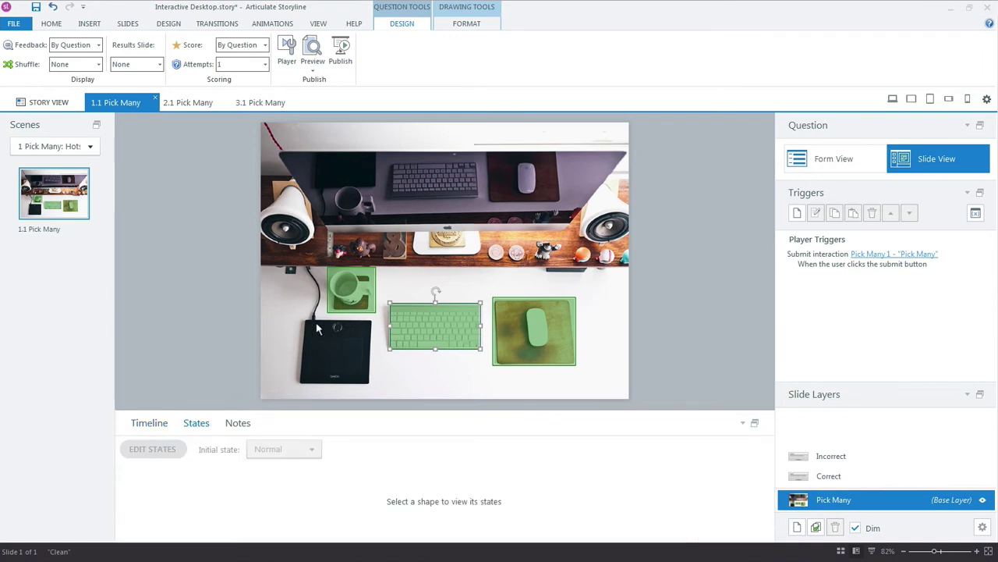
{"action": "left_click", "coordinate": [337, 305]}
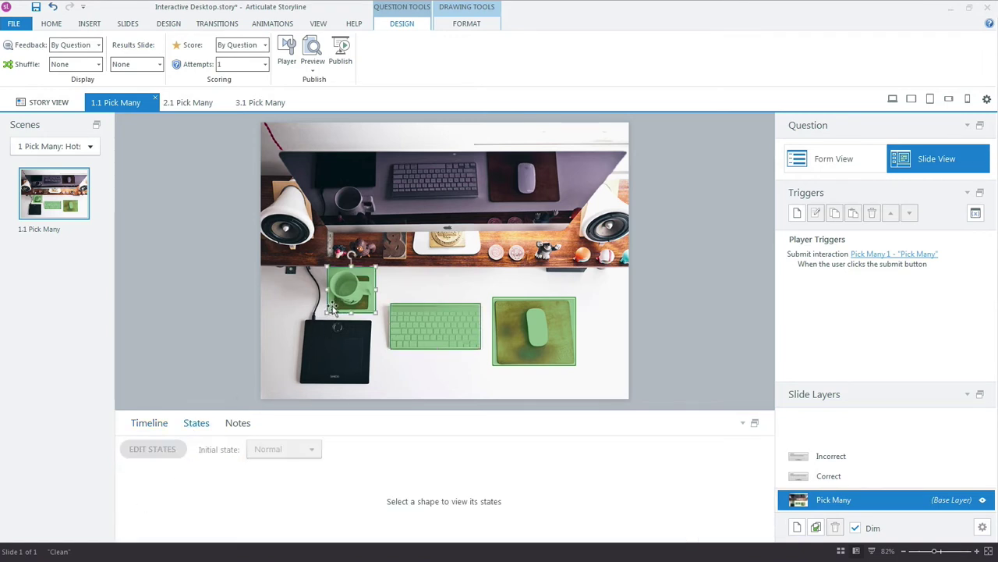
{"action": "left_click", "coordinate": [144, 429]}
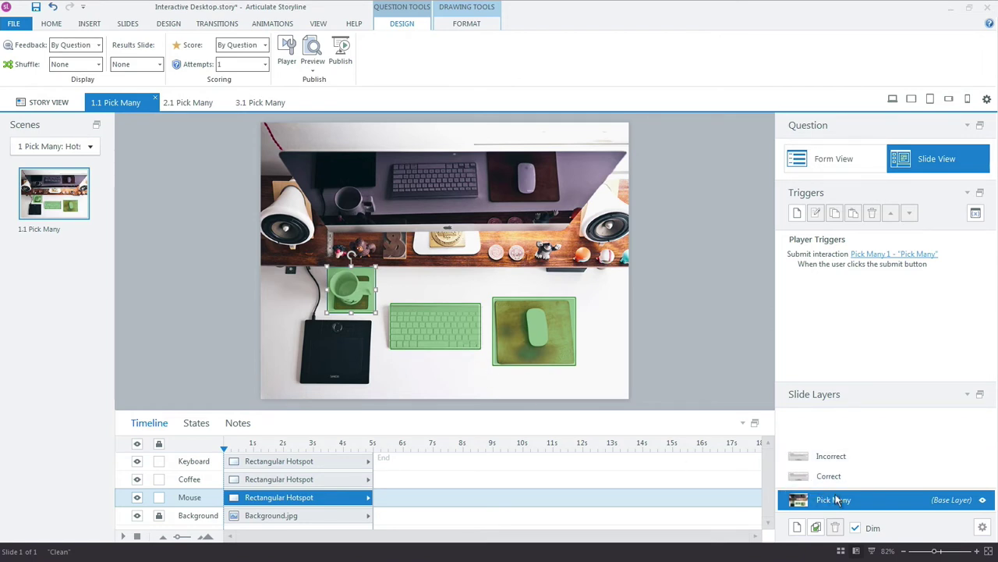
Step: On slide 2.1, move the invisible keyboard rectangle up slightly and set its solid fill transparency to 0%
{"action": "left_click", "coordinate": [179, 107]}
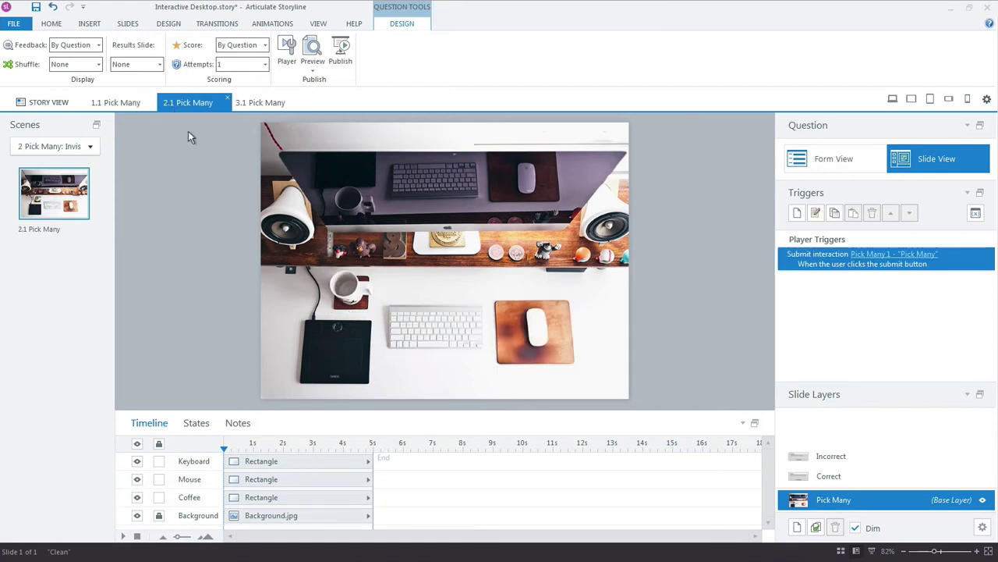
{"action": "left_click", "coordinate": [400, 334]}
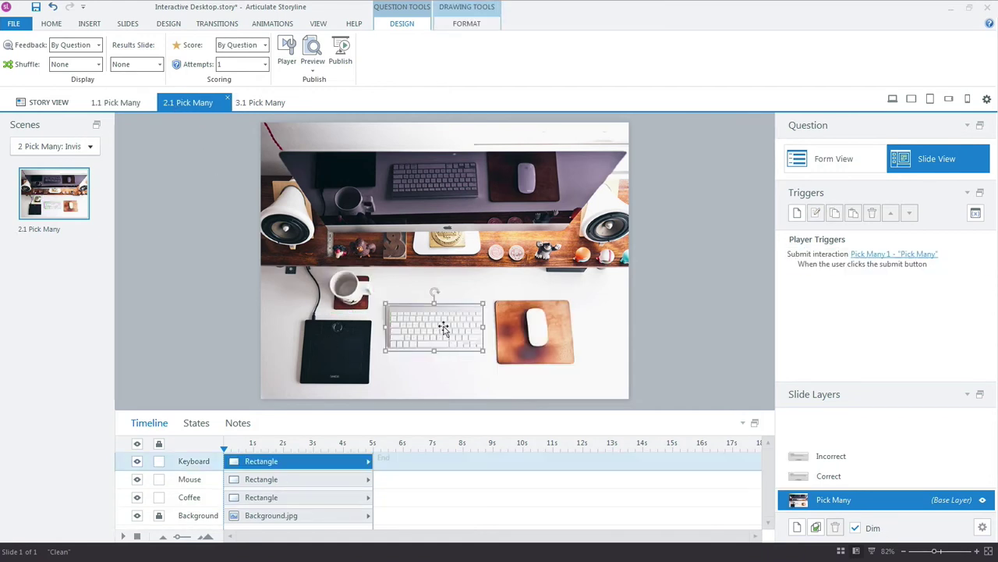
{"action": "left_click_drag", "start_coordinate": [443, 324], "coordinate": [448, 301]}
{"action": "right_click", "coordinate": [447, 299]}
{"action": "left_click", "coordinate": [486, 292]}
{"action": "left_click_drag", "start_coordinate": [357, 80], "coordinate": [565, 82]}
{"action": "left_click_drag", "start_coordinate": [767, 272], "coordinate": [601, 279]}
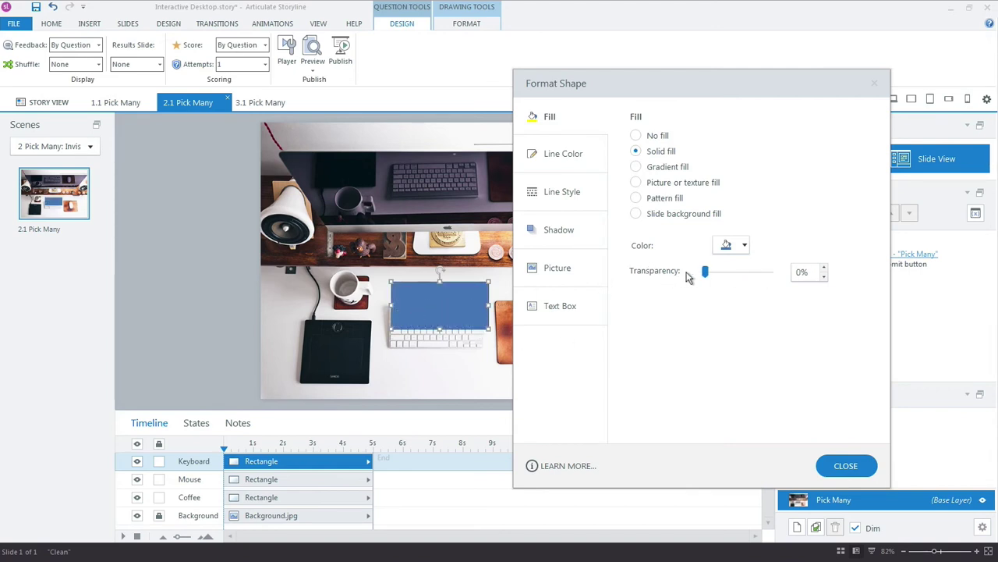
Step: Set the keyboard rectangle's fill transparency to 100% and move it back over the keyboard
{"action": "left_click_drag", "start_coordinate": [704, 277], "coordinate": [771, 277]}
{"action": "left_click_drag", "start_coordinate": [555, 95], "coordinate": [685, 112]}
{"action": "left_click_drag", "start_coordinate": [407, 290], "coordinate": [403, 305]}
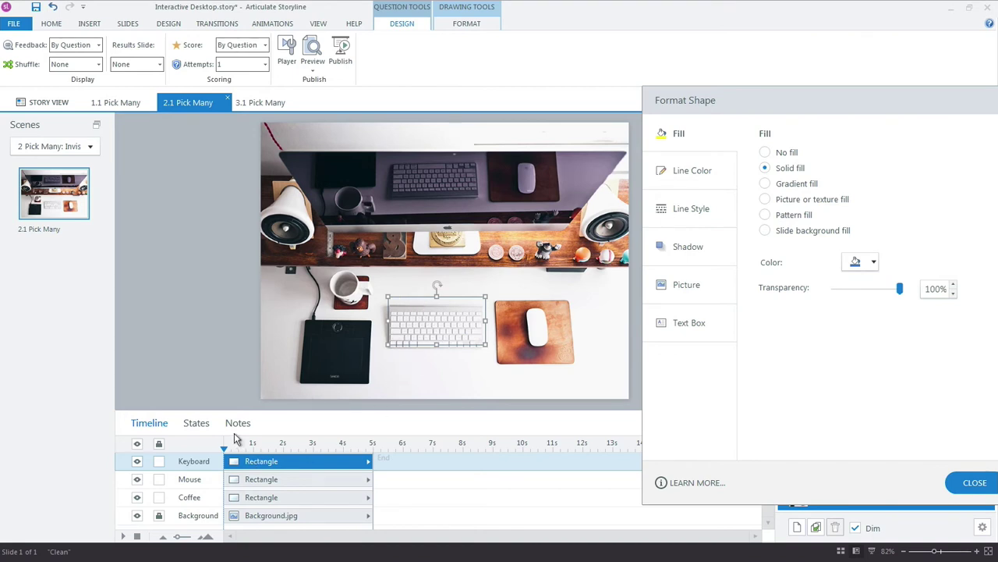
{"action": "left_click_drag", "start_coordinate": [222, 411], "coordinate": [222, 386]}
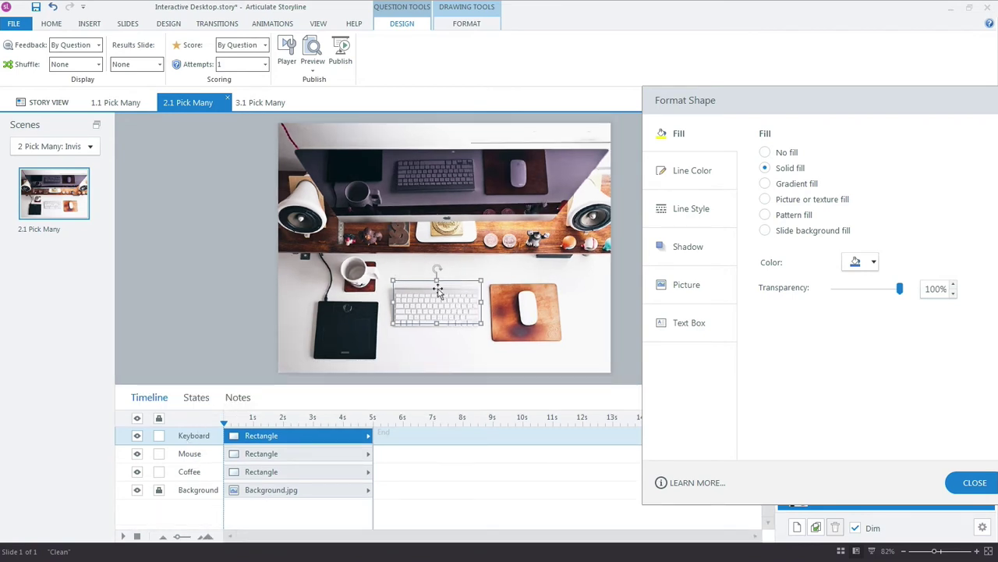
Step: Check the coffee cup rectangle's fill settings and review the question's answer choices in Form View
{"action": "left_click", "coordinate": [361, 258]}
{"action": "left_click_drag", "start_coordinate": [894, 100], "coordinate": [786, 107]}
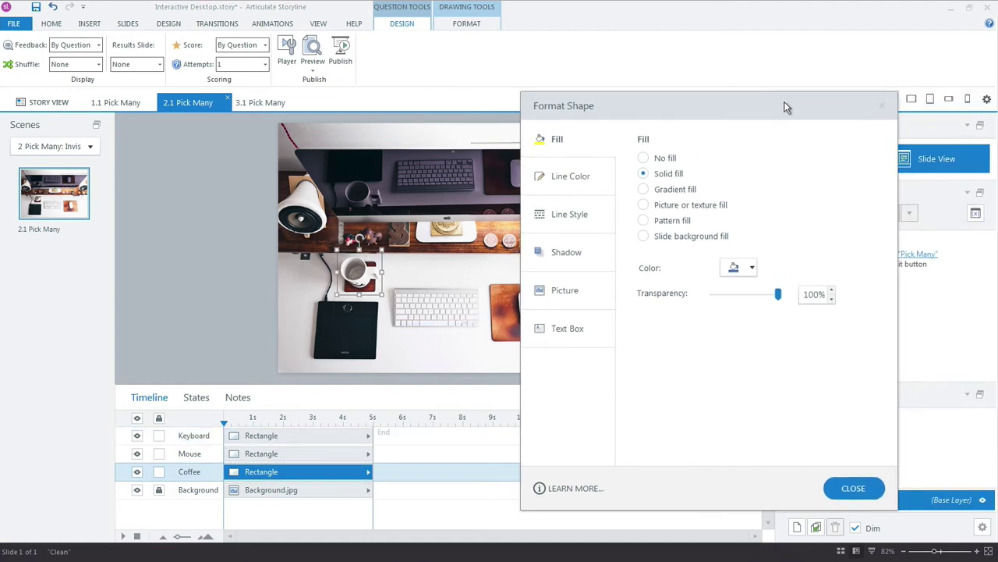
{"action": "left_click", "coordinate": [882, 106]}
{"action": "left_click", "coordinate": [836, 160]}
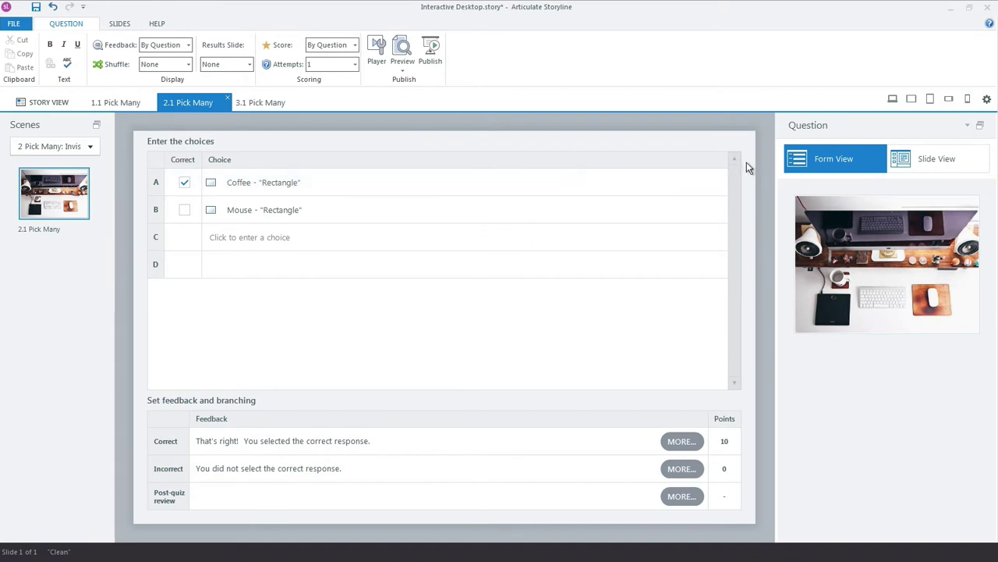
{"action": "left_click", "coordinate": [919, 160]}
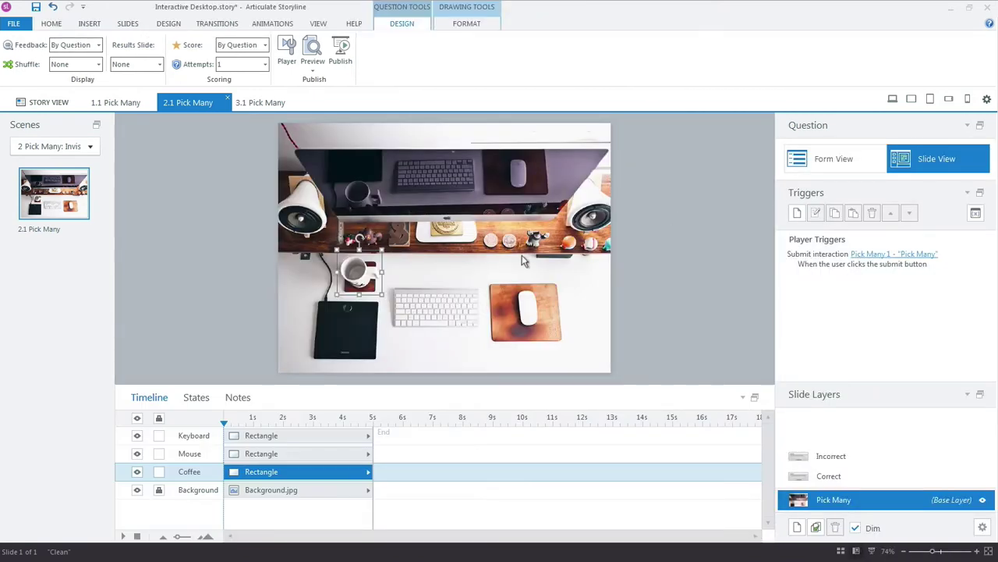
Step: Preview the slide 2.1 question, test selecting and deselecting the coffee cup and keyboard, and close the preview
{"action": "left_click", "coordinate": [312, 62]}
{"action": "left_click", "coordinate": [335, 83]}
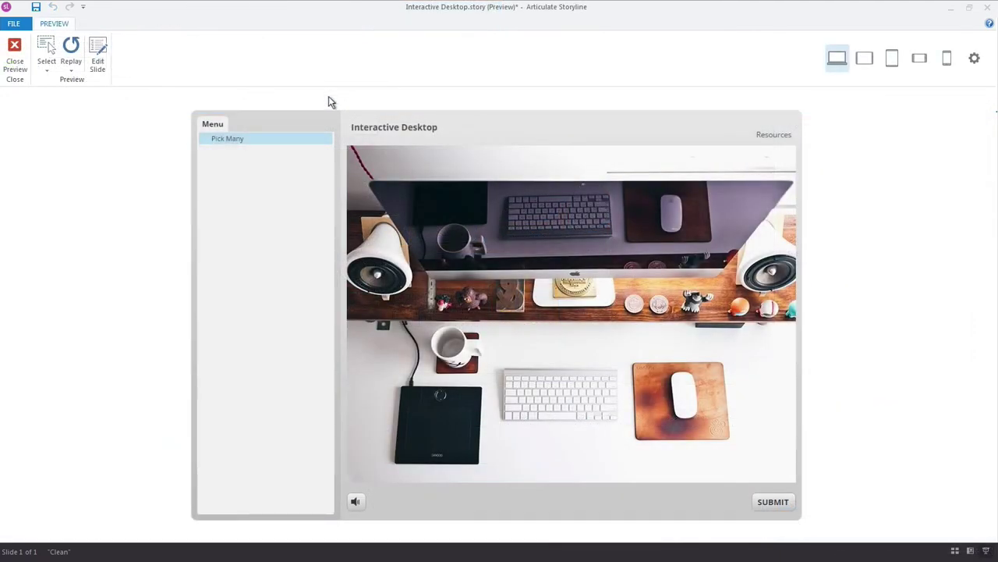
{"action": "left_click", "coordinate": [463, 341]}
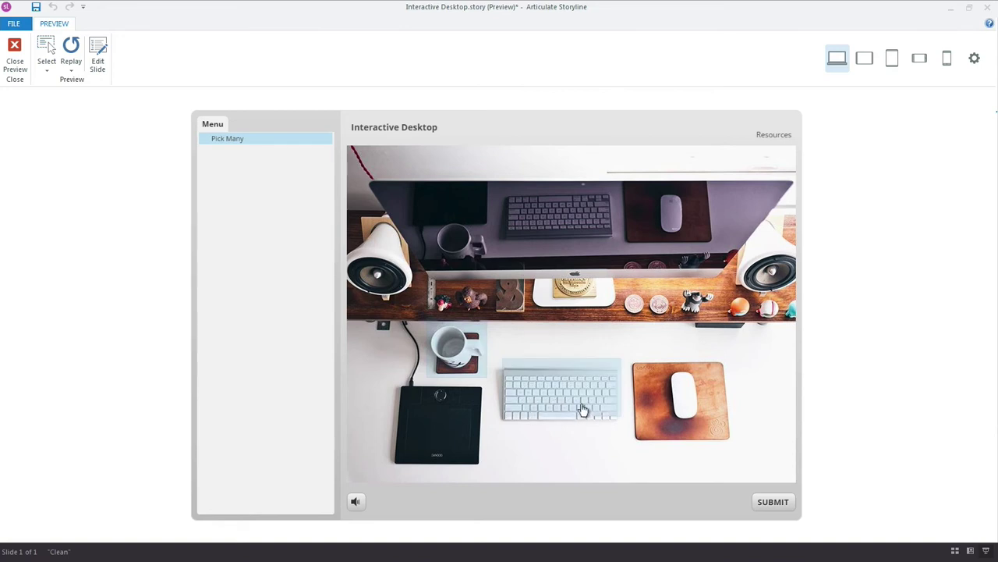
{"action": "left_click", "coordinate": [512, 404]}
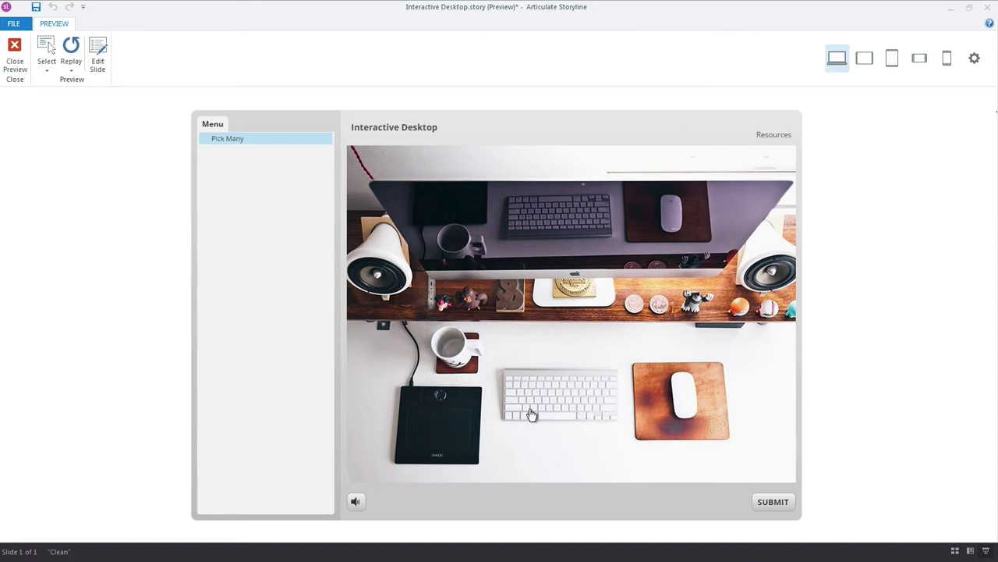
{"action": "left_click", "coordinate": [452, 357]}
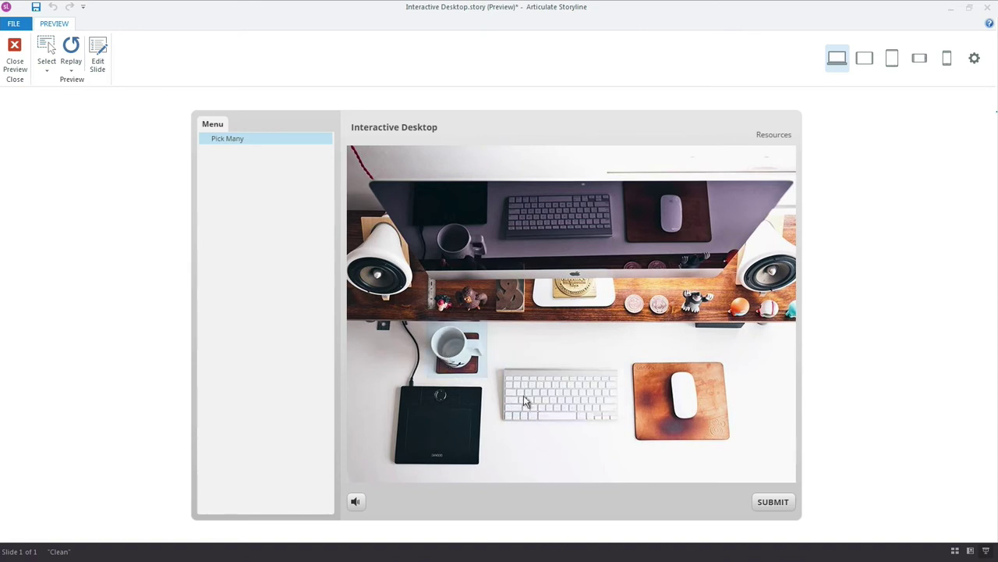
{"action": "left_click", "coordinate": [581, 415]}
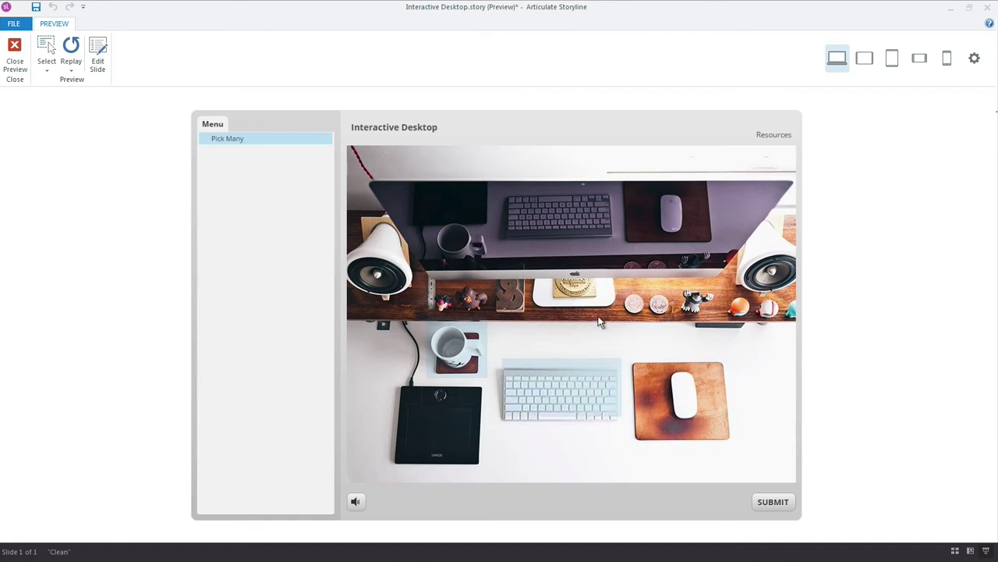
{"action": "left_click", "coordinate": [23, 62]}
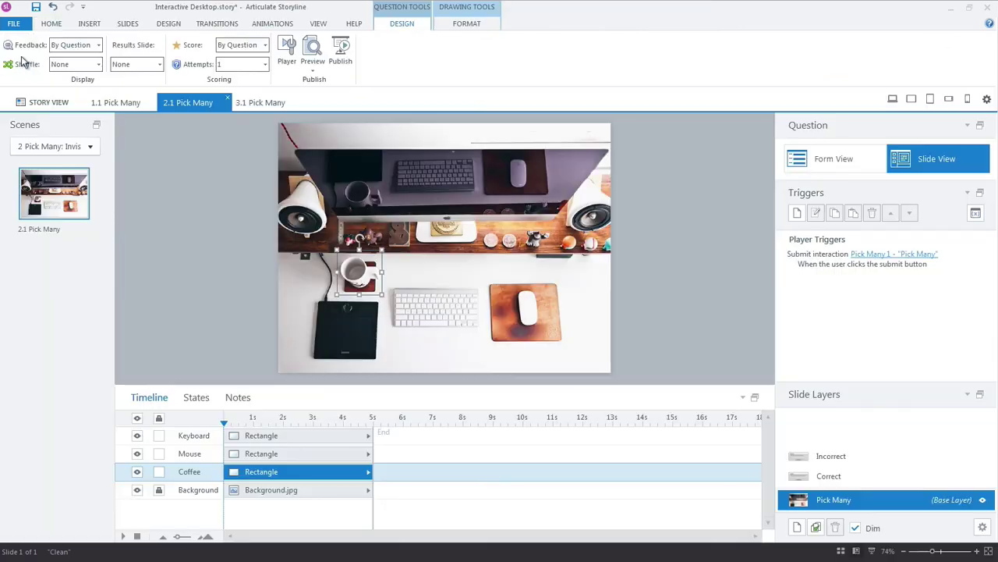
Step: On slide 3.1, unlock the background picture and move the cropped coffee cup picture off the slide to its left
{"action": "left_click", "coordinate": [268, 106]}
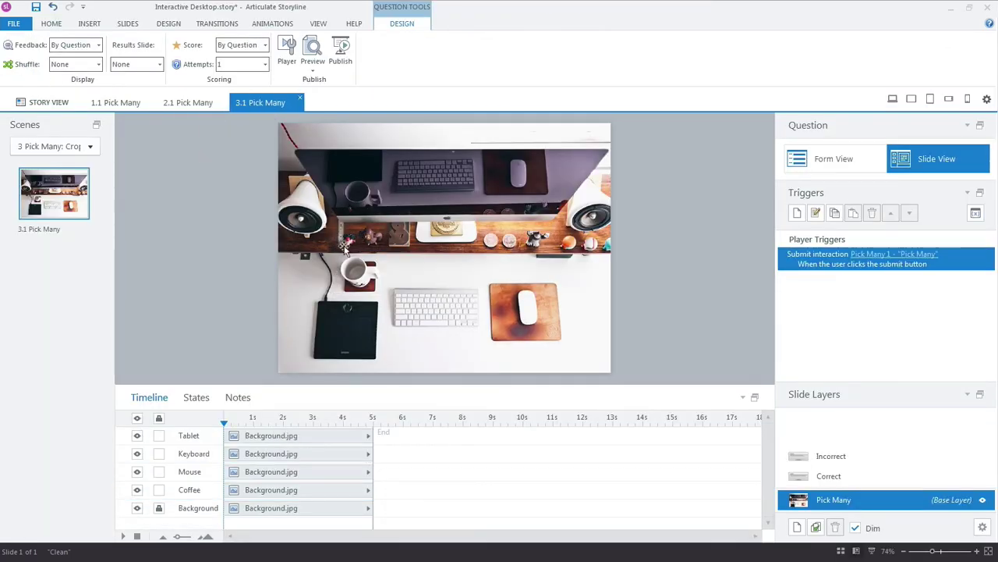
{"action": "left_click", "coordinate": [160, 508]}
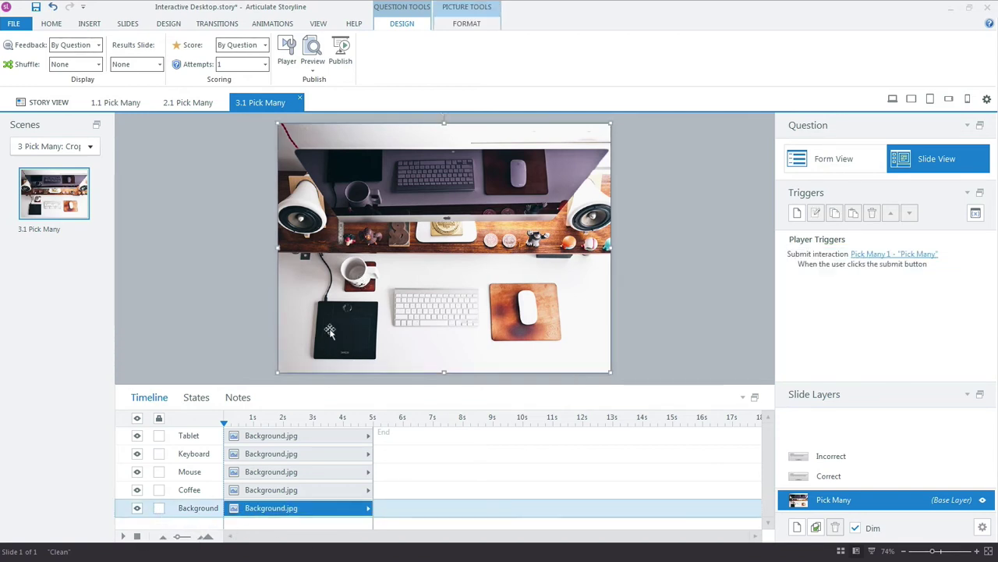
{"action": "left_click_drag", "start_coordinate": [351, 277], "coordinate": [188, 257]}
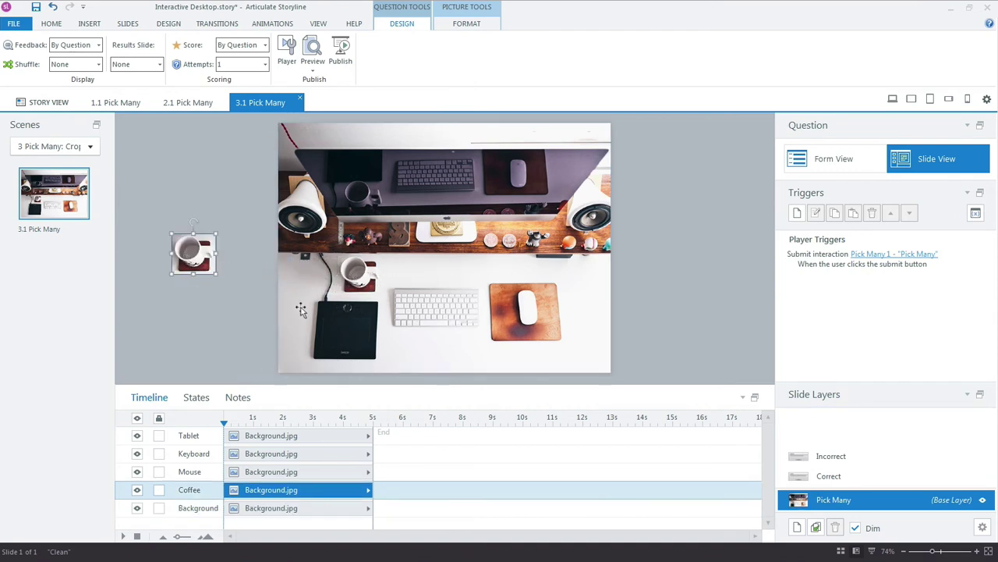
Step: Move the cropped keyboard, mouse pad and tablet pictures off the slide to its left, leaving the background picture selected
{"action": "left_click", "coordinate": [448, 301]}
{"action": "left_click_drag", "start_coordinate": [408, 302], "coordinate": [207, 312]}
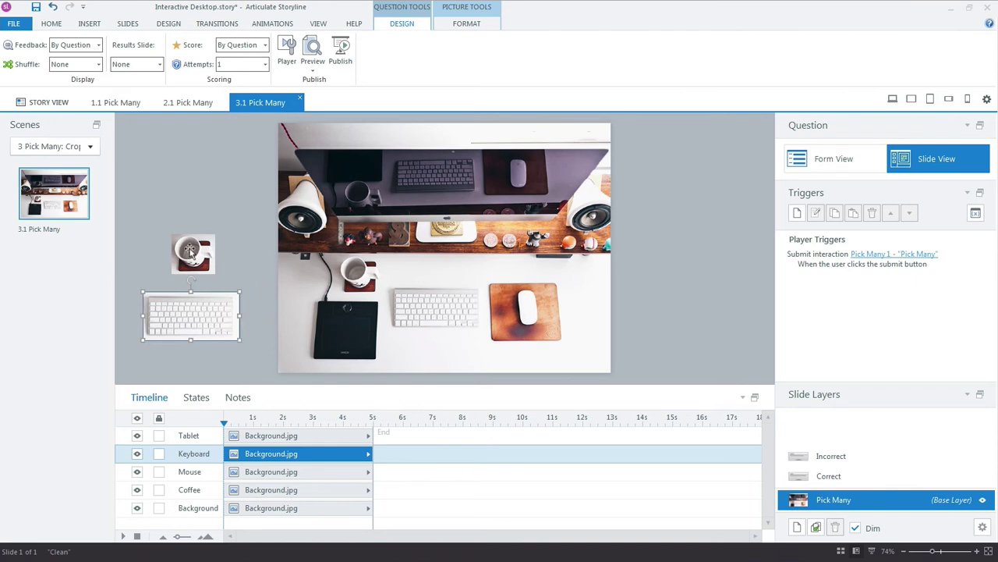
{"action": "left_click", "coordinate": [515, 309]}
{"action": "left_click_drag", "start_coordinate": [524, 308], "coordinate": [178, 178]}
{"action": "left_click", "coordinate": [377, 337]}
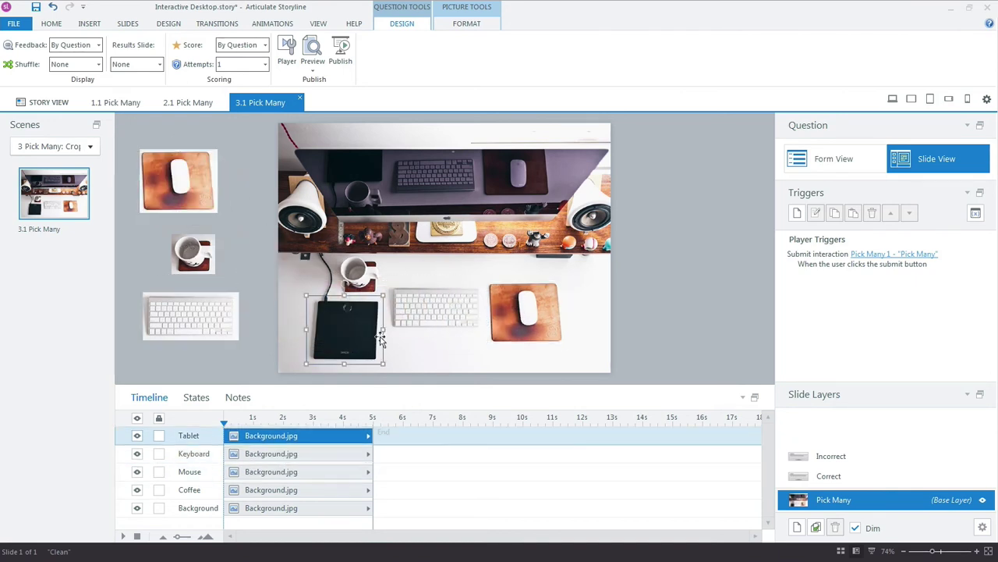
{"action": "left_click_drag", "start_coordinate": [377, 337], "coordinate": [193, 341]}
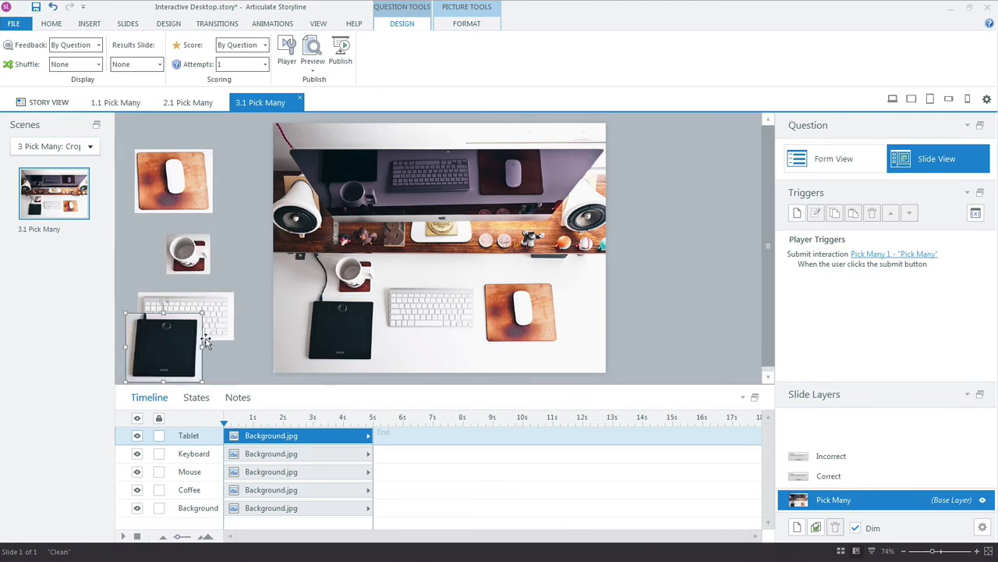
{"action": "left_click", "coordinate": [382, 326]}
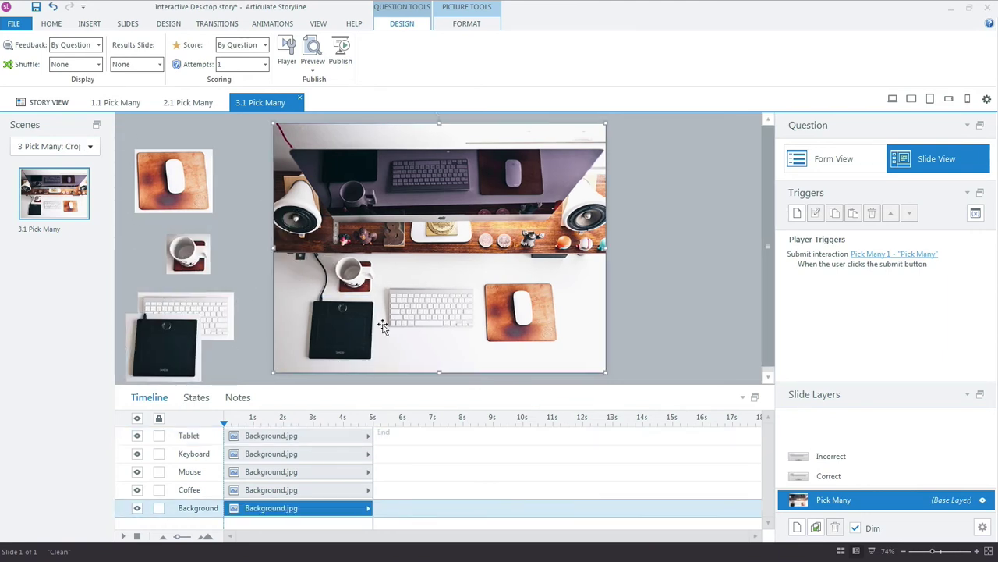
Step: Duplicate the background picture and align the copy exactly over the original, fine-tuning its position in the Size and Position settings
{"action": "key", "text": "ctrl+d"}
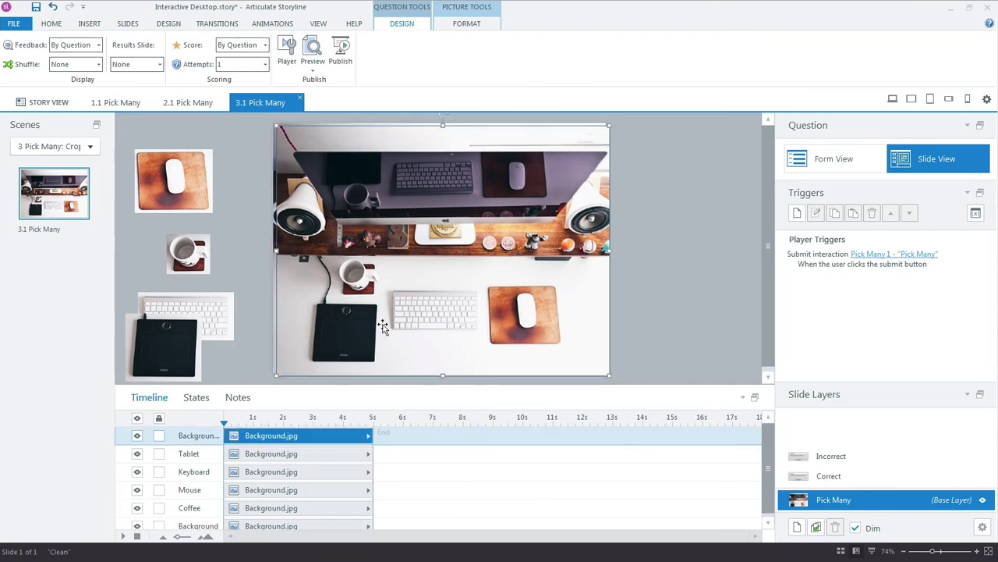
{"action": "left_click_drag", "start_coordinate": [383, 326], "coordinate": [327, 178]}
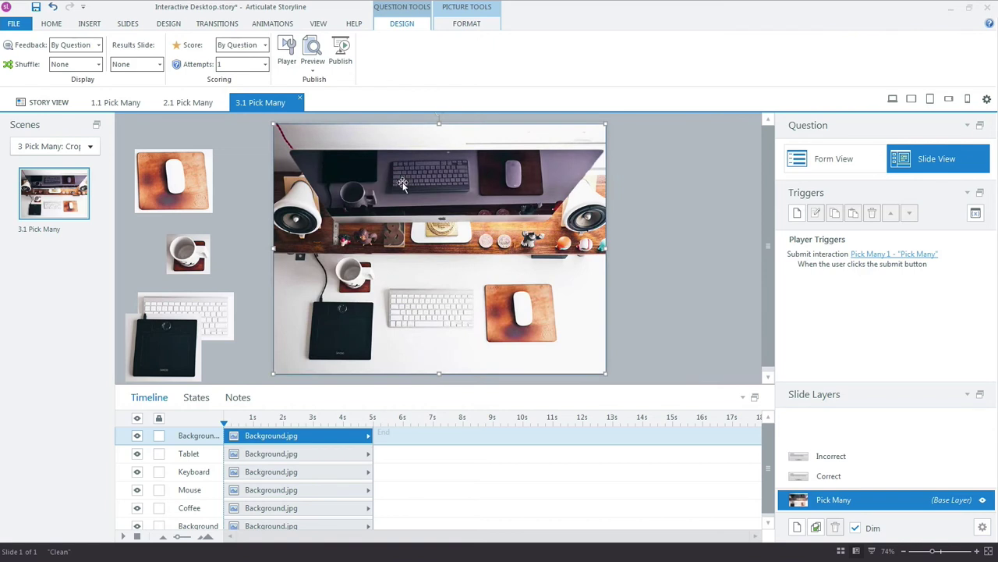
{"action": "left_click", "coordinate": [661, 210]}
{"action": "left_click", "coordinate": [489, 227]}
{"action": "double_click", "coordinate": [487, 203]}
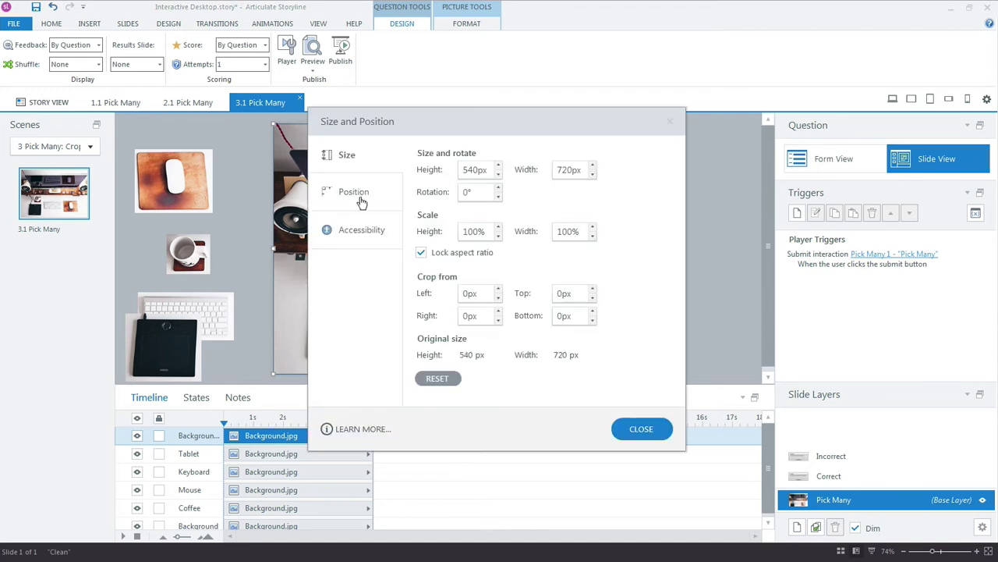
{"action": "left_click", "coordinate": [360, 195]}
{"action": "left_click", "coordinate": [504, 196]}
{"action": "left_click", "coordinate": [504, 196]}
{"action": "left_click", "coordinate": [505, 196]}
{"action": "left_click", "coordinate": [641, 428]}
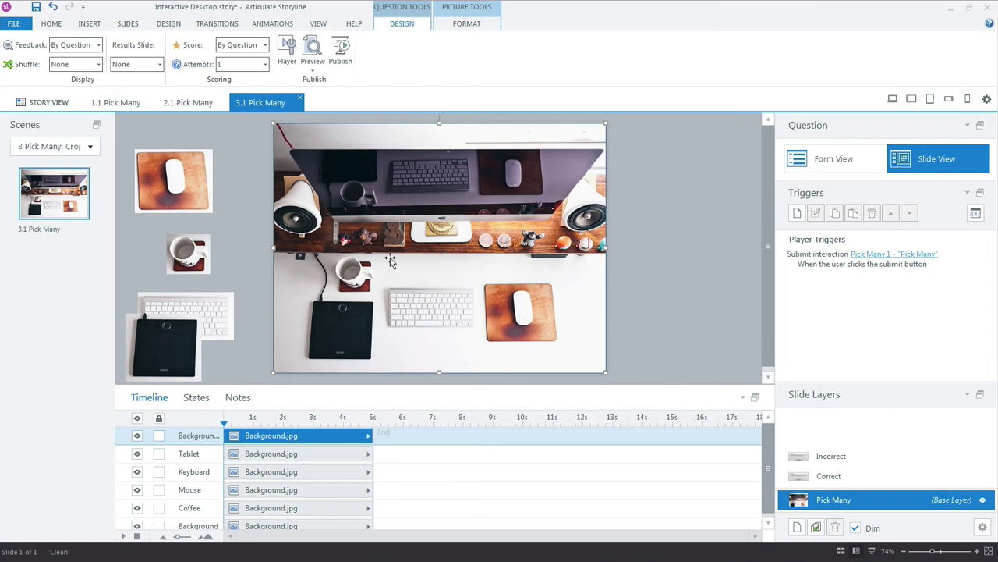
Step: Rename the duplicated background picture as Keyboard NEW
{"action": "double_click", "coordinate": [187, 437]}
{"action": "type", "text": "Keyboa"}
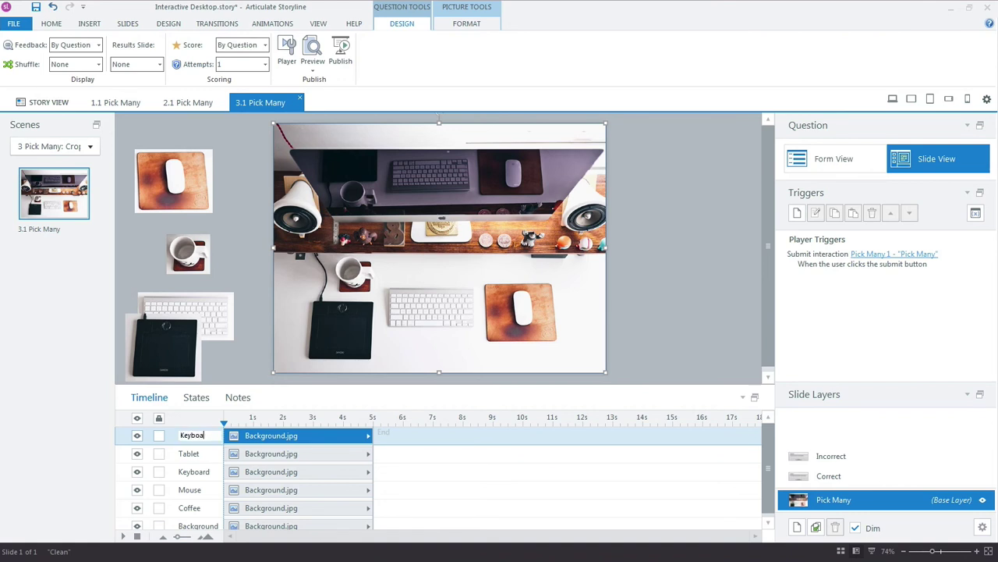
{"action": "type", "text": "rd NEW"}
{"action": "key", "text": "Return"}
Step: Crop the Keyboard NEW picture tightly around the white keyboard on the desk, to about 214 × 119 px
{"action": "left_click", "coordinate": [469, 27]}
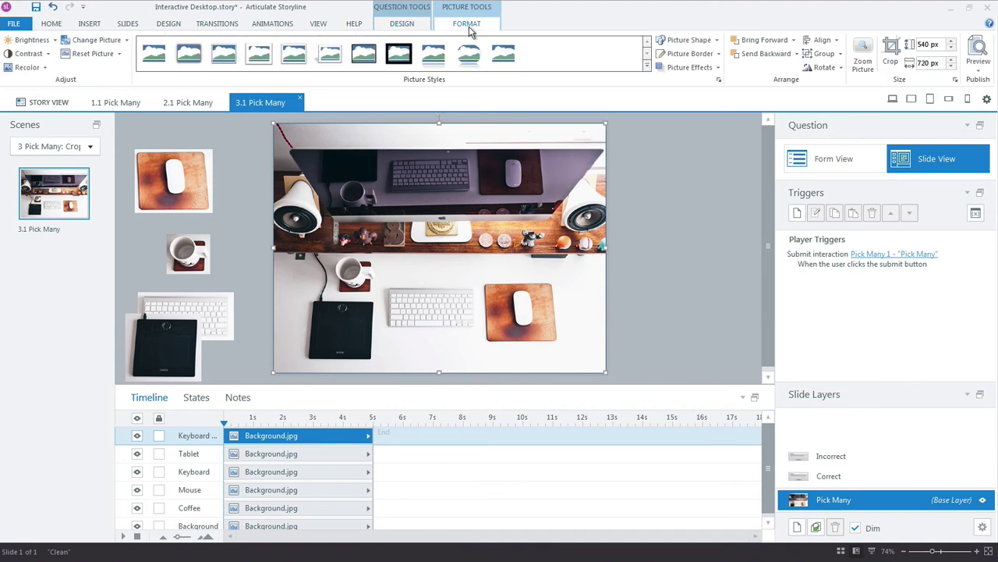
{"action": "left_click", "coordinate": [891, 53]}
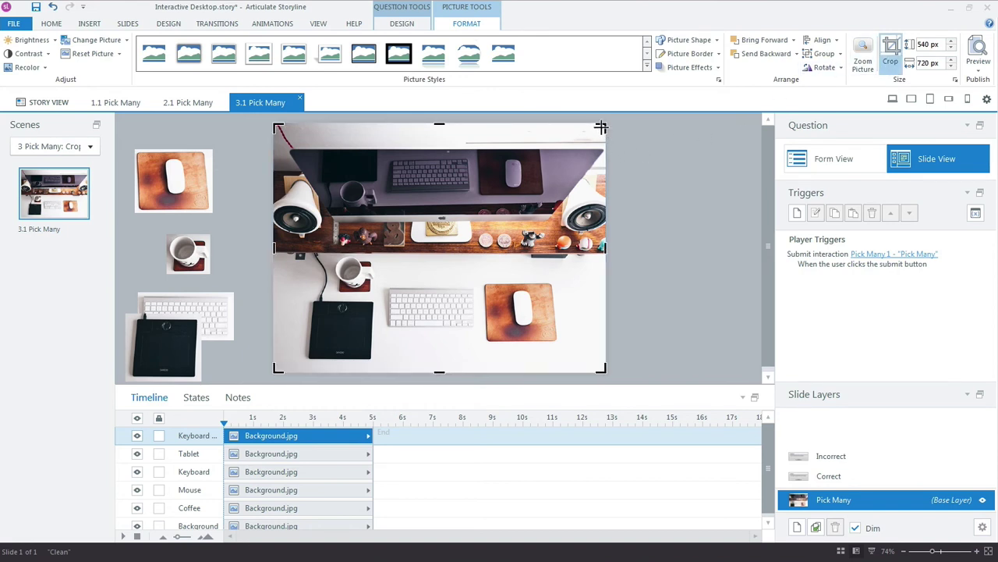
{"action": "left_click_drag", "start_coordinate": [600, 126], "coordinate": [476, 286]}
{"action": "left_click_drag", "start_coordinate": [274, 372], "coordinate": [385, 338]}
{"action": "left_click", "coordinate": [655, 295]}
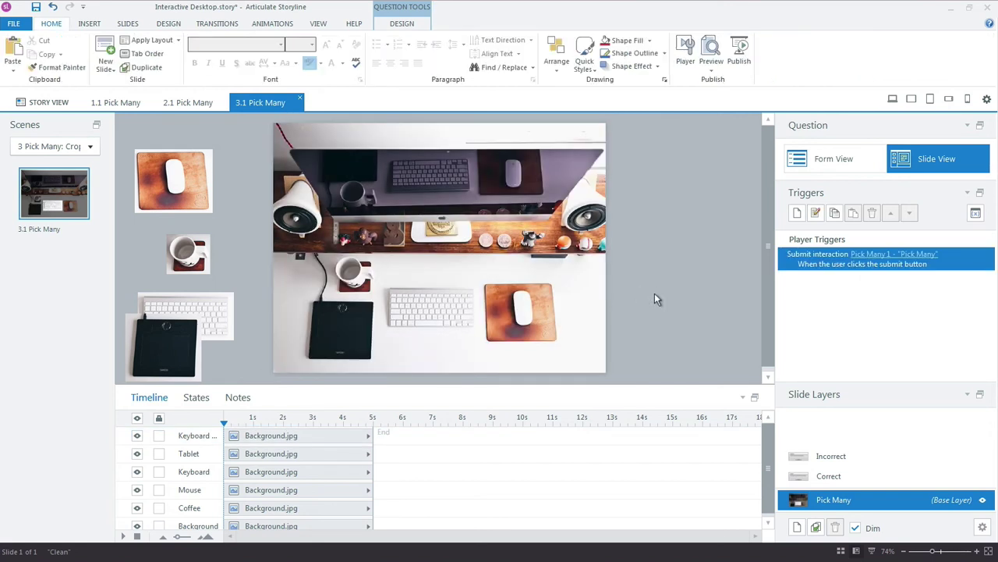
{"action": "left_click", "coordinate": [406, 310]}
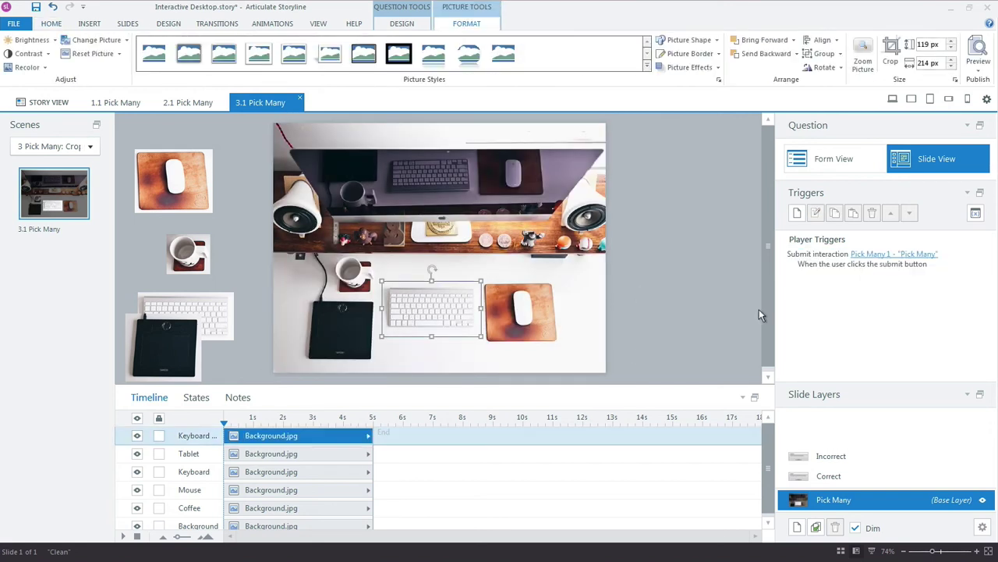
{"action": "left_click", "coordinate": [708, 307]}
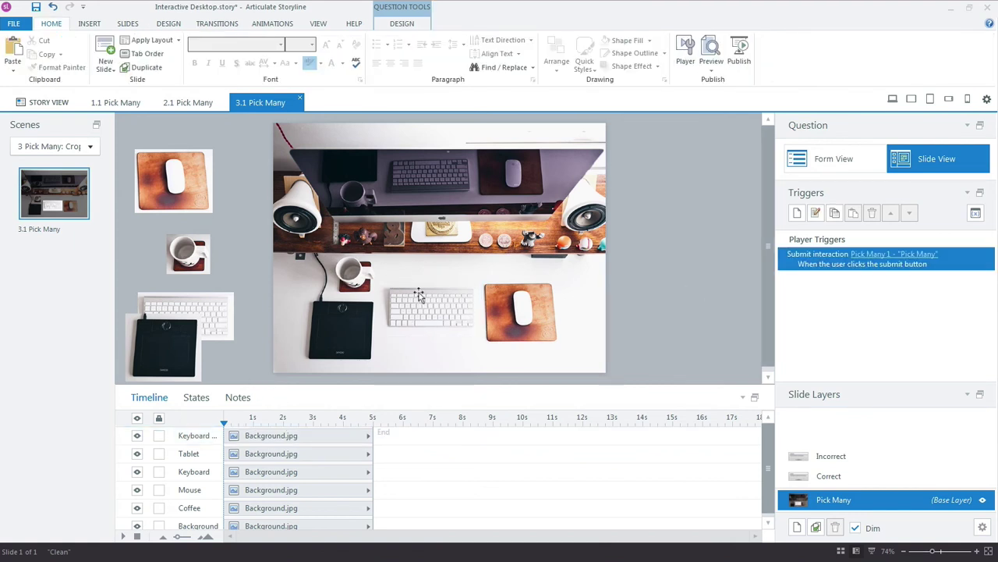
Step: Move the original cropped keyboard picture off the tablet picture and inspect its Selected state
{"action": "left_click", "coordinate": [216, 307]}
{"action": "left_click_drag", "start_coordinate": [216, 307], "coordinate": [231, 288]}
{"action": "left_click", "coordinate": [196, 397]}
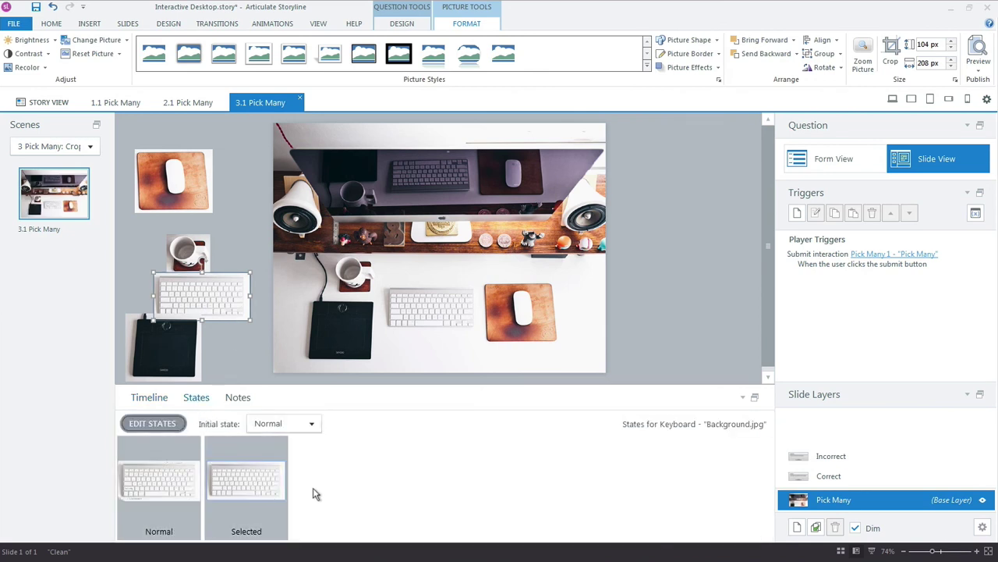
{"action": "left_click", "coordinate": [239, 463]}
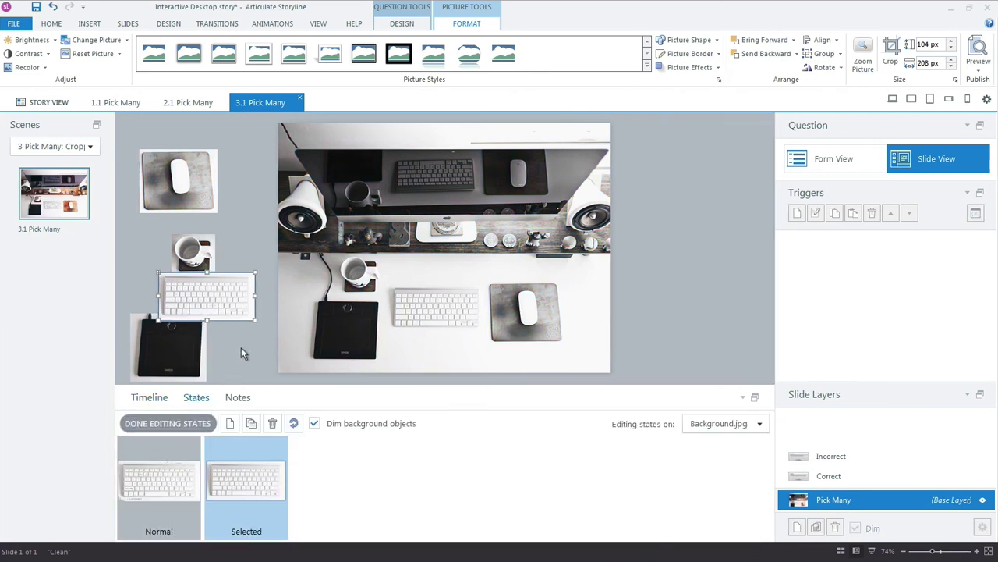
{"action": "left_click", "coordinate": [185, 422]}
Step: Check the states of Keyboard NEW, add it as choice E in Form View, and return to Slide View
{"action": "left_click", "coordinate": [425, 310]}
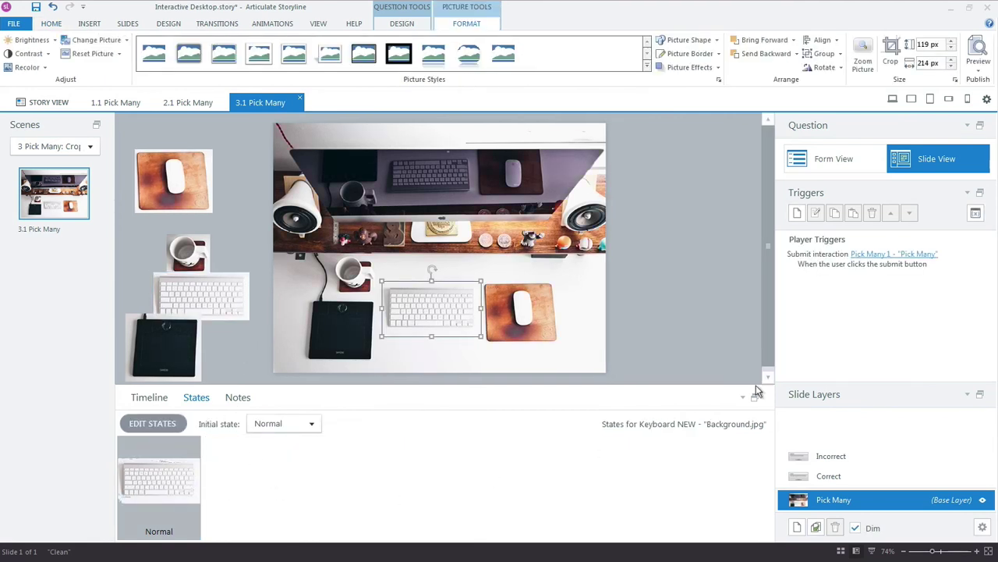
{"action": "left_click", "coordinate": [833, 169]}
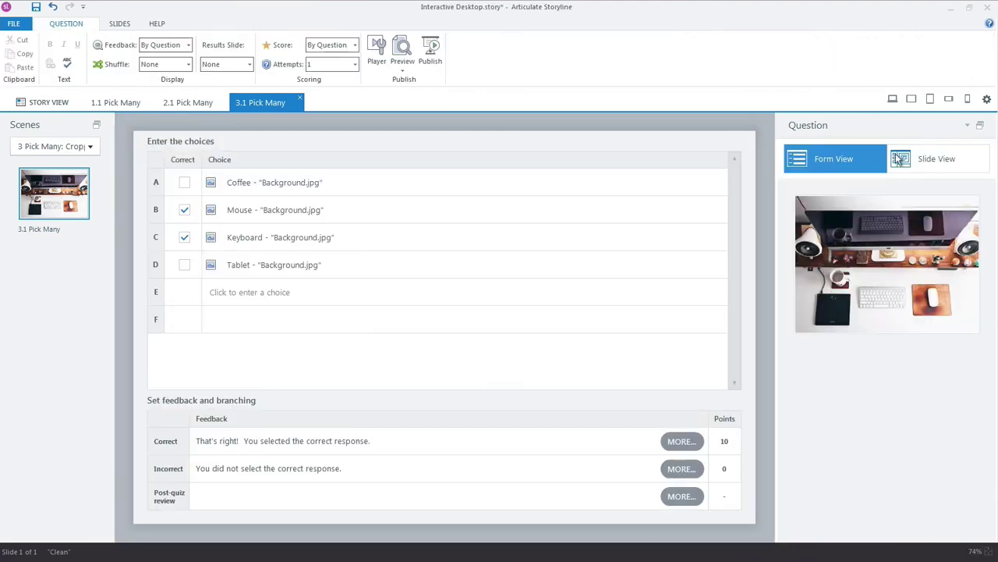
{"action": "left_click", "coordinate": [909, 160]}
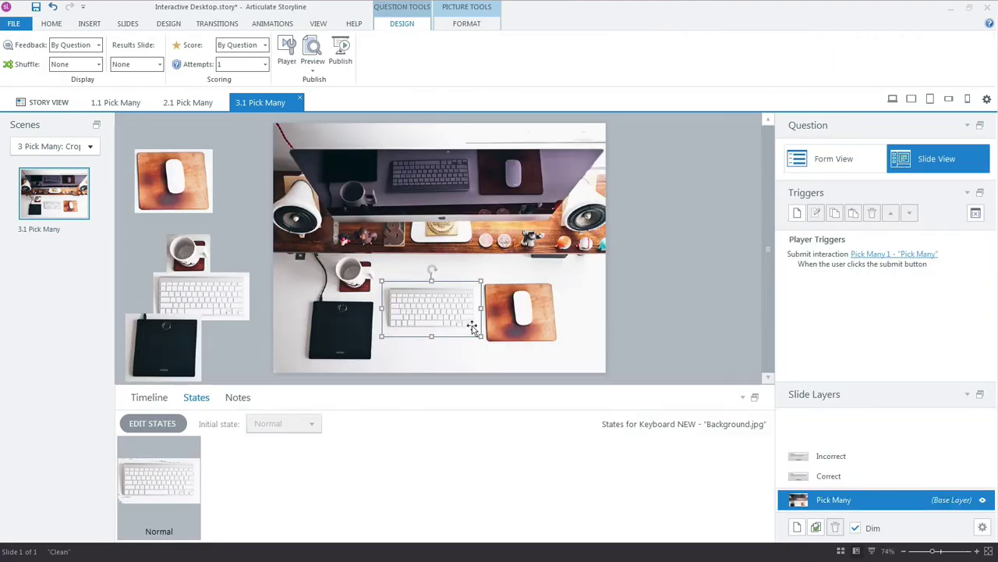
{"action": "left_click", "coordinate": [808, 159]}
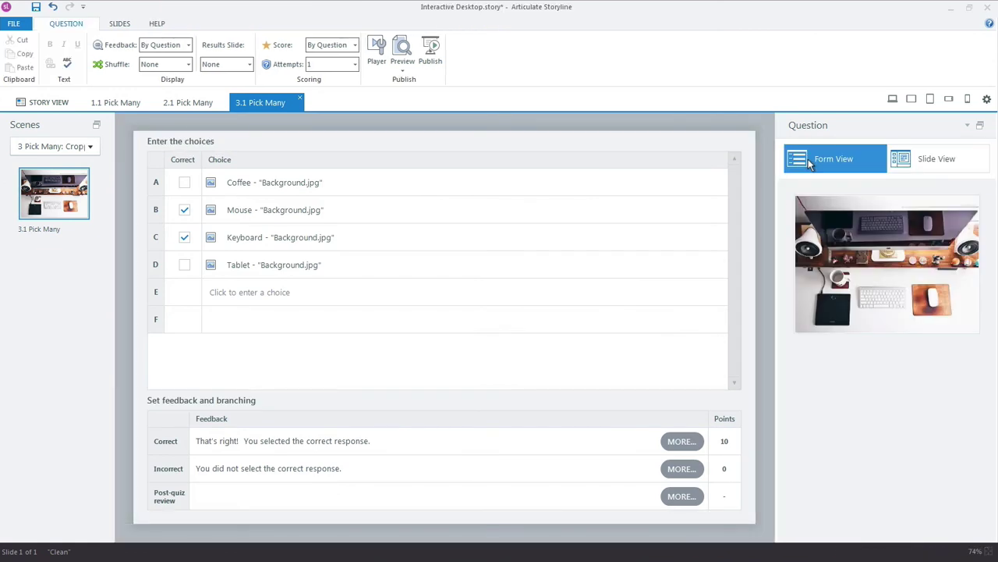
{"action": "left_click", "coordinate": [279, 290]}
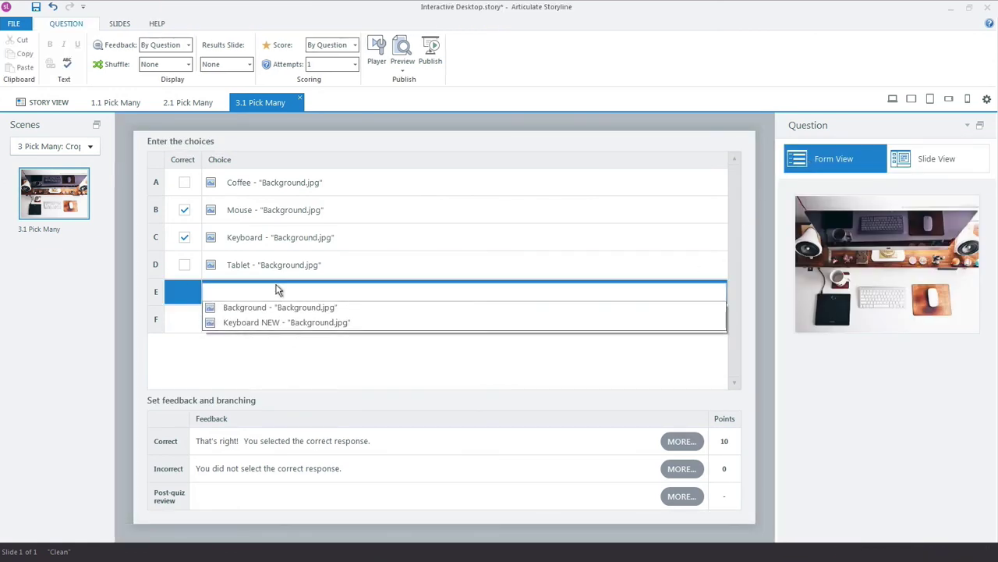
{"action": "left_click", "coordinate": [281, 326]}
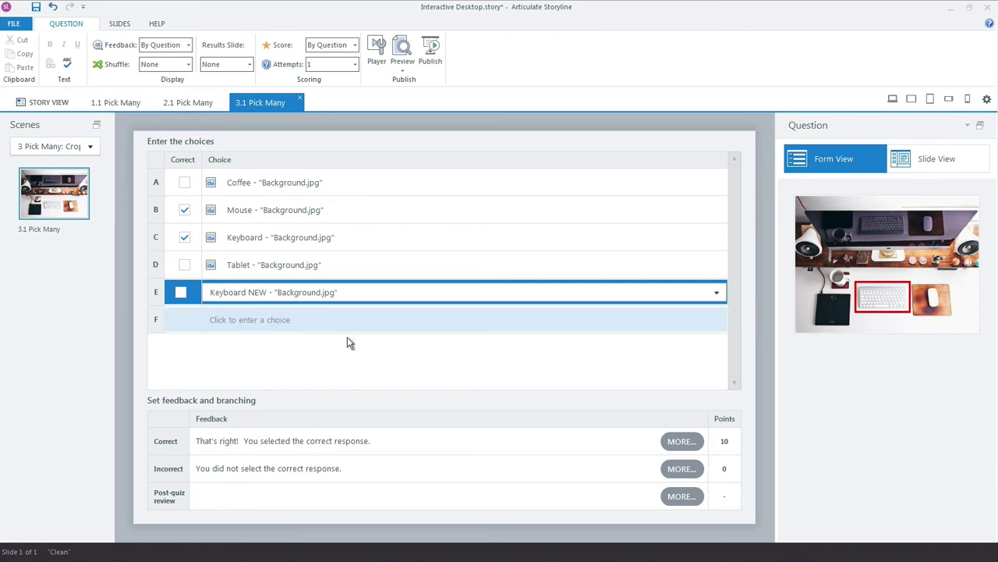
{"action": "left_click", "coordinate": [902, 173]}
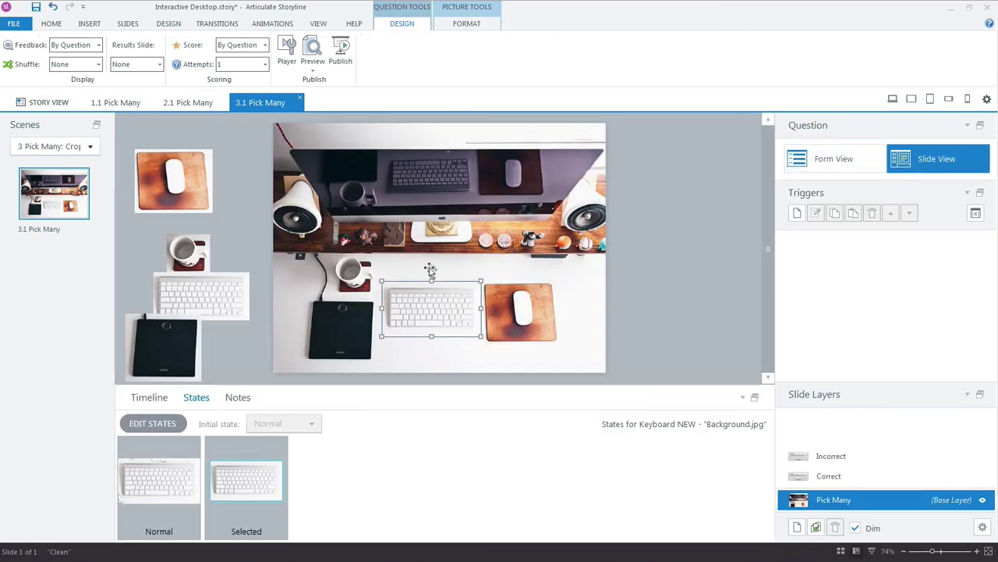
Step: Remove the glow effect from the Selected state of Keyboard NEW
{"action": "left_click", "coordinate": [252, 488]}
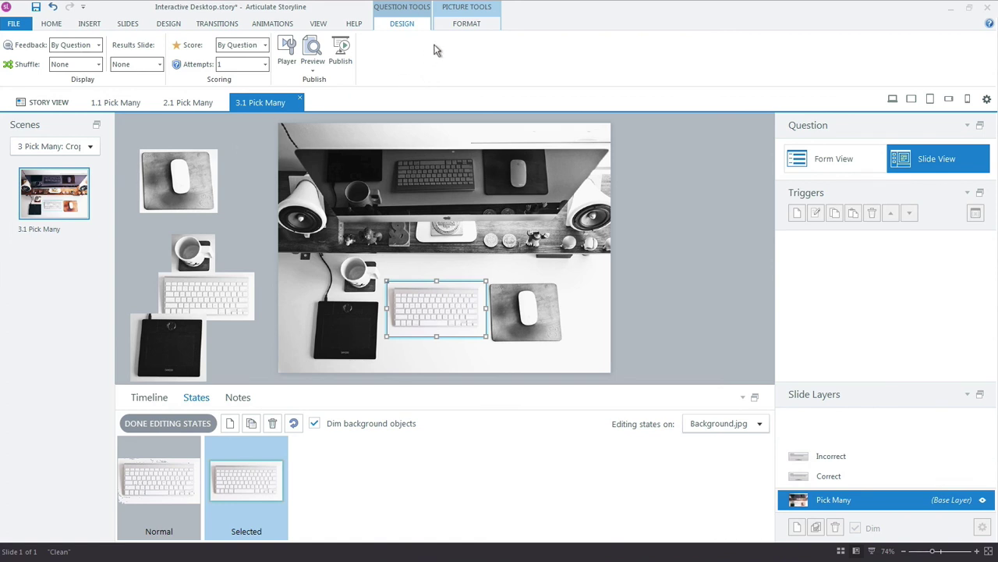
{"action": "left_click", "coordinate": [456, 29]}
{"action": "left_click", "coordinate": [711, 68]}
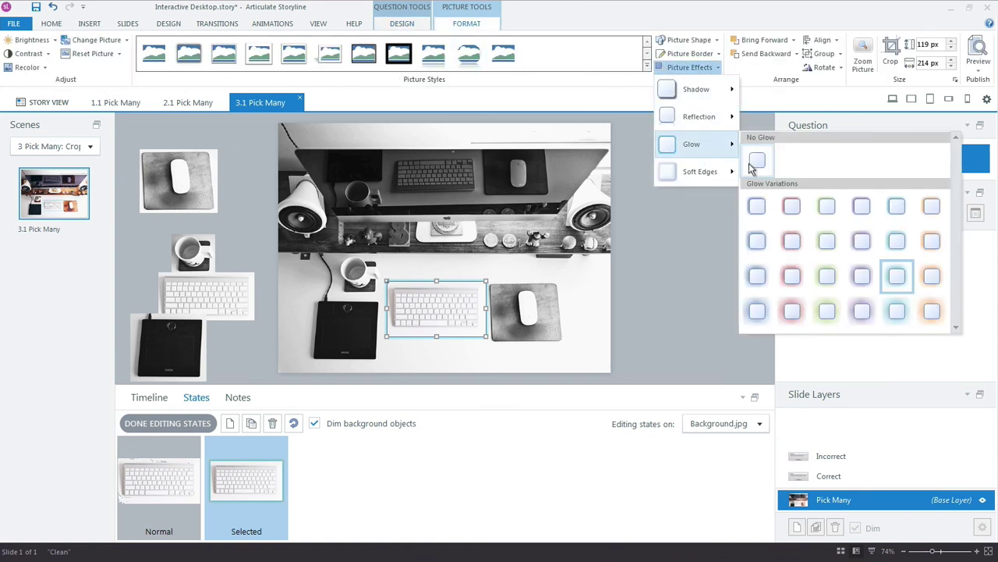
{"action": "left_click", "coordinate": [718, 83]}
Step: Give the Selected state of Keyboard NEW a red theme-colour border, compare it with the Normal state, and finish editing states
{"action": "left_click", "coordinate": [714, 55]}
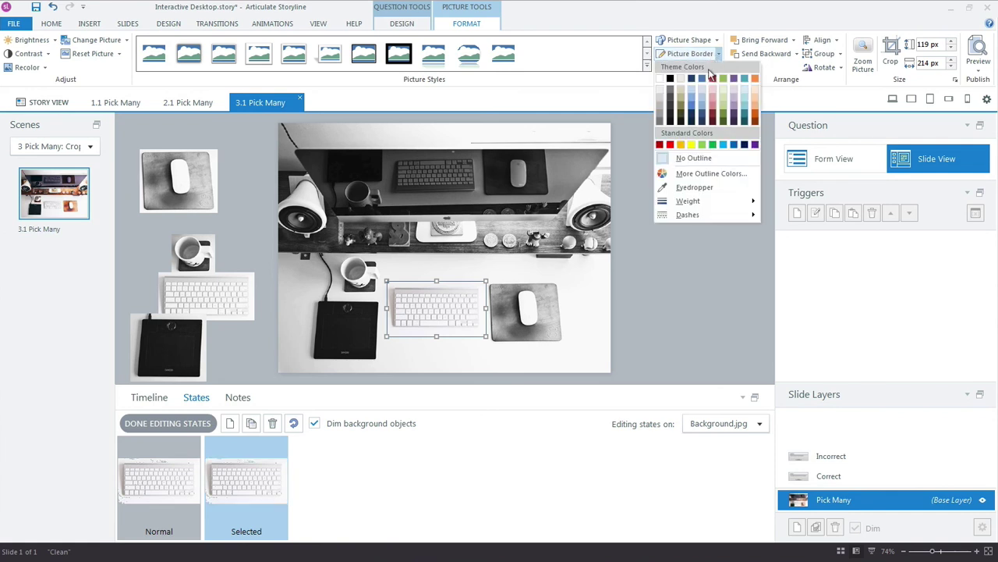
{"action": "left_click", "coordinate": [711, 80]}
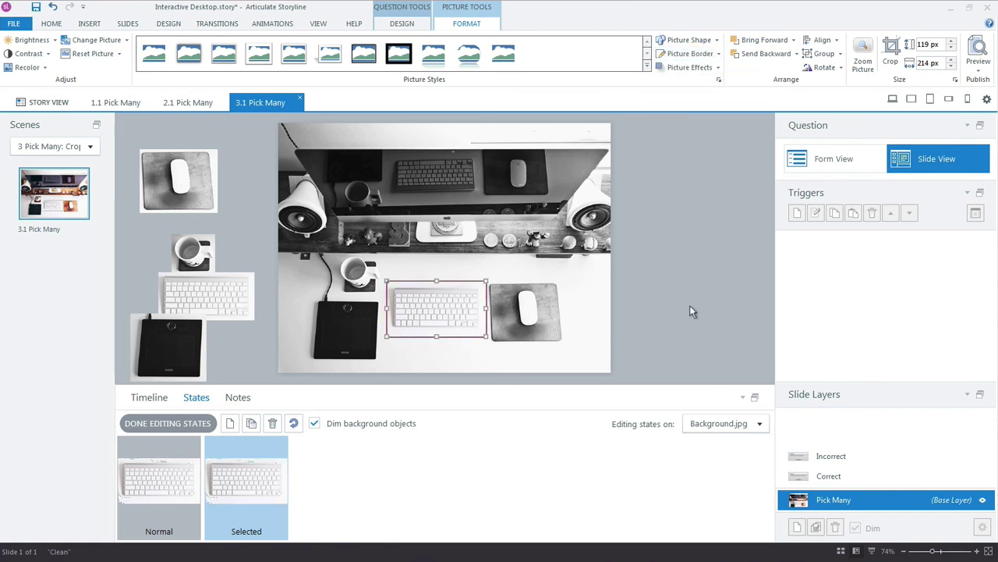
{"action": "left_click", "coordinate": [126, 480]}
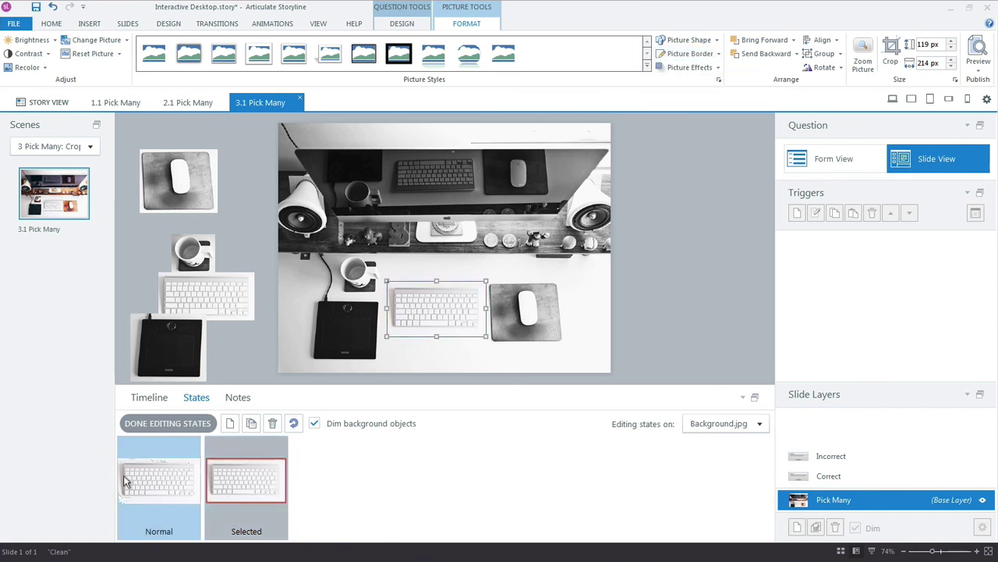
{"action": "left_click", "coordinate": [225, 493]}
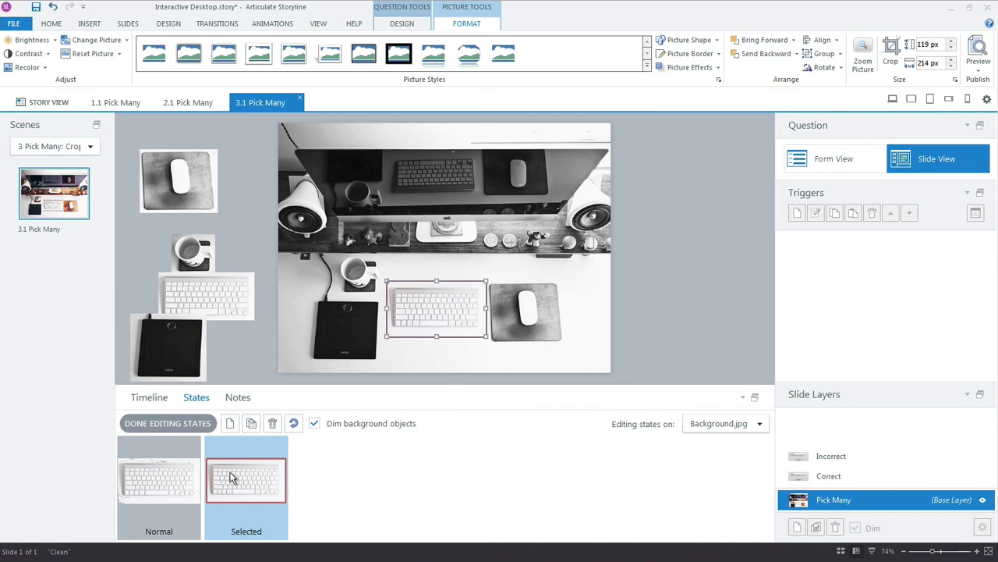
{"action": "left_click", "coordinate": [186, 426]}
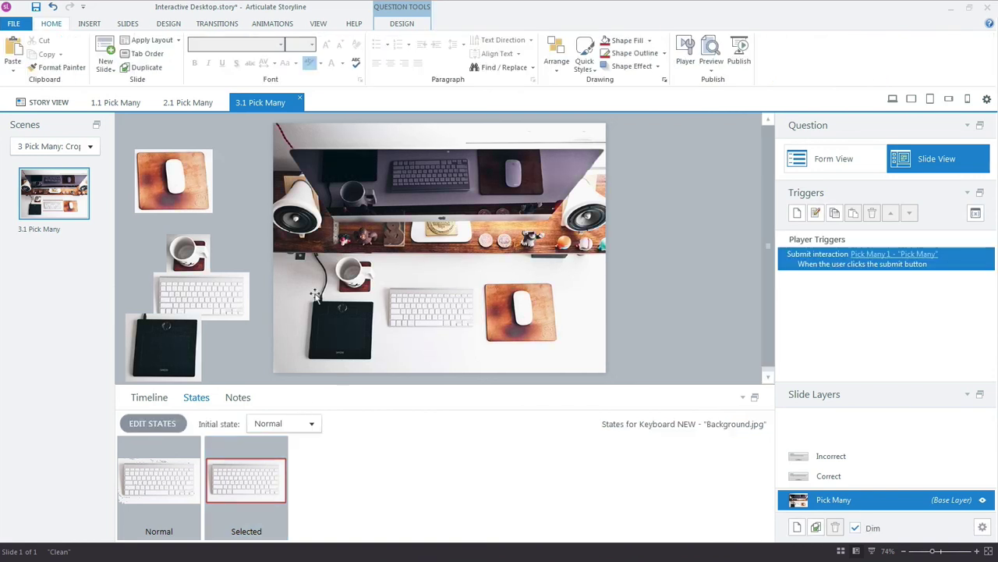